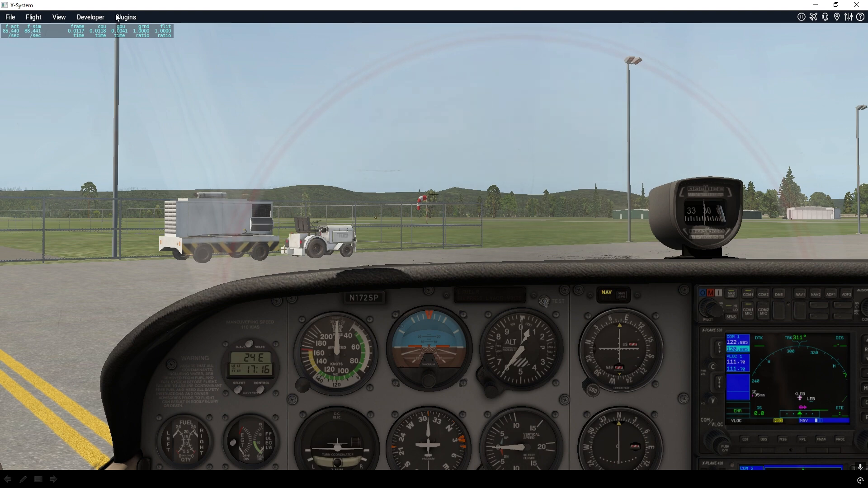
Open the X-KeyPad Configuration Editor for the Cessna 172SP
click(125, 17)
mouse_move(131, 58)
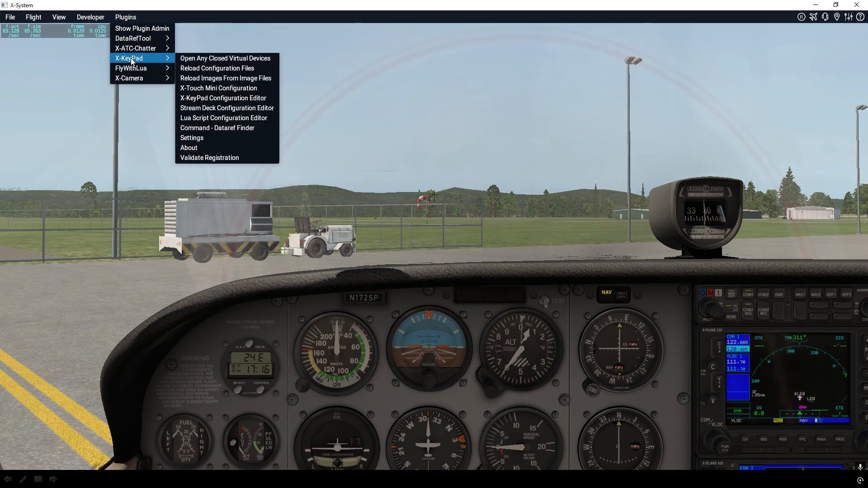
click(205, 98)
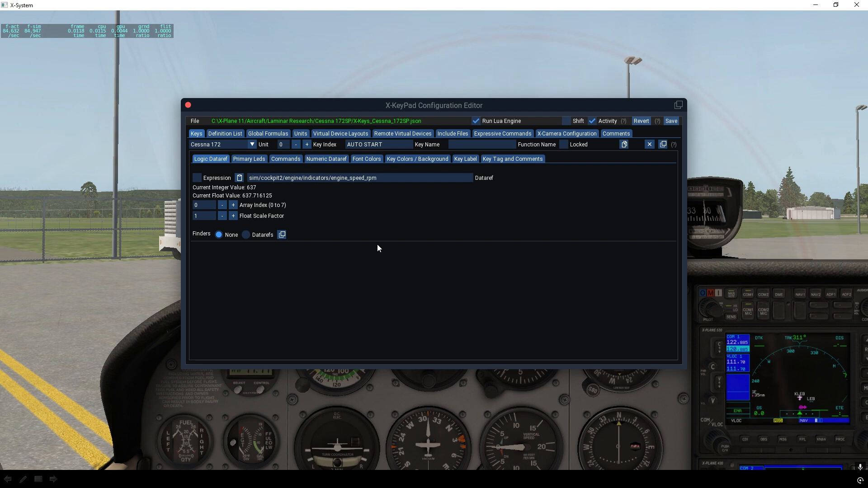
Examine the definition list for the Cessna 172 unit, checking which keys have a function name, and glance at another unit
click(232, 134)
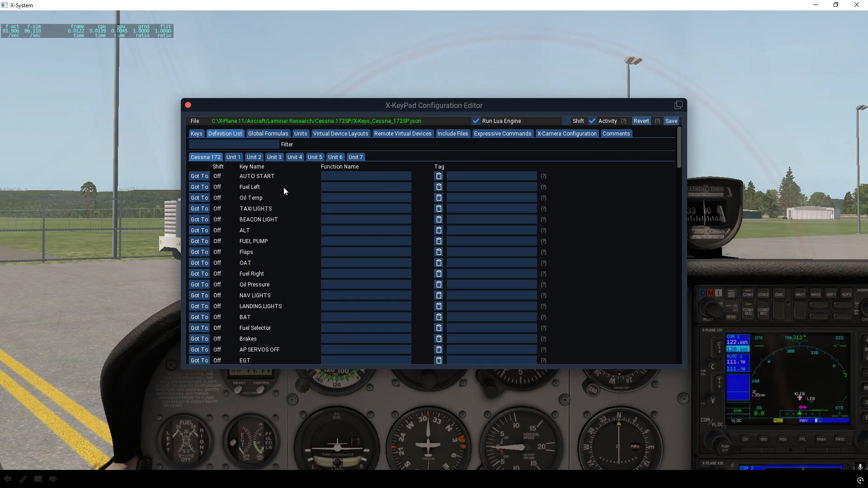
scroll(251, 233, down, 5)
scroll(251, 235, up, 6)
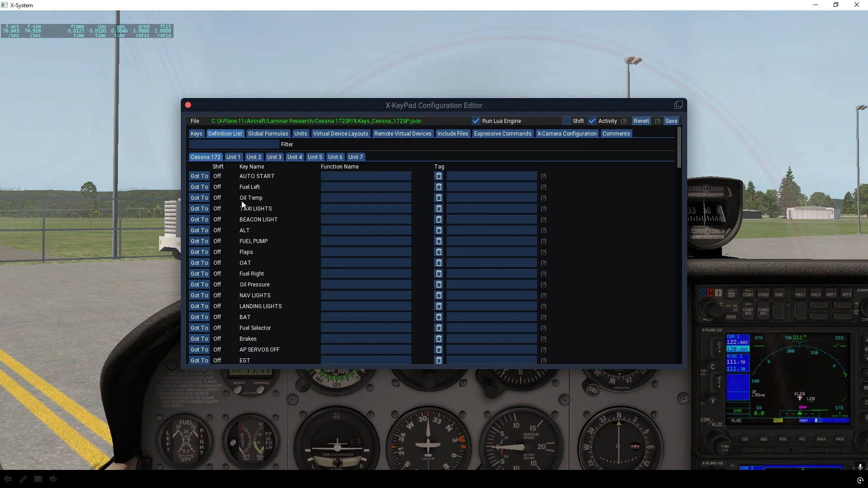
click(250, 157)
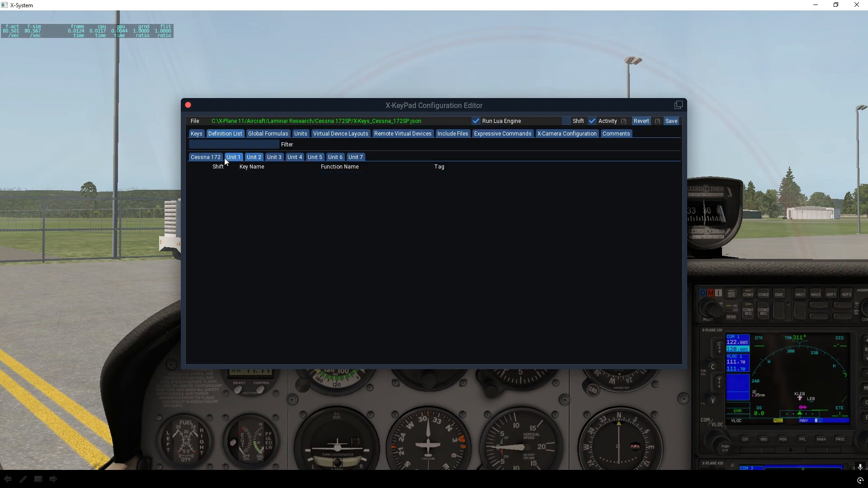
click(205, 157)
scroll(224, 227, down, 5)
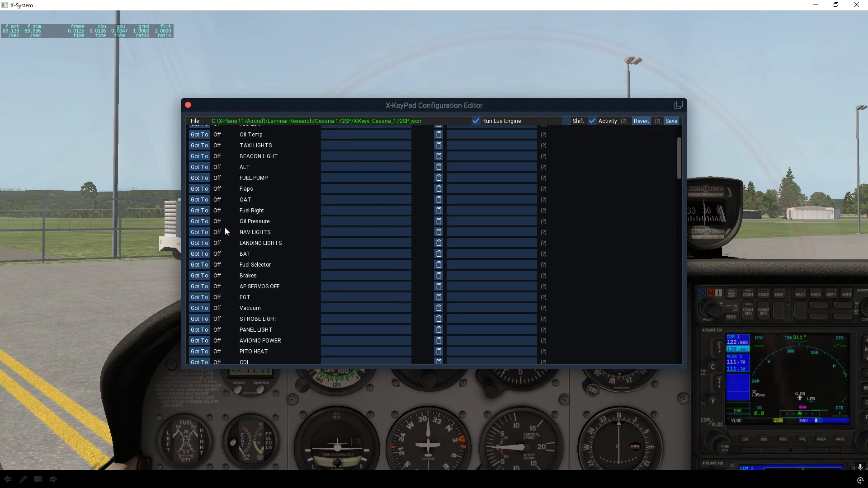
scroll(225, 235, up, 4)
scroll(225, 235, up, 1)
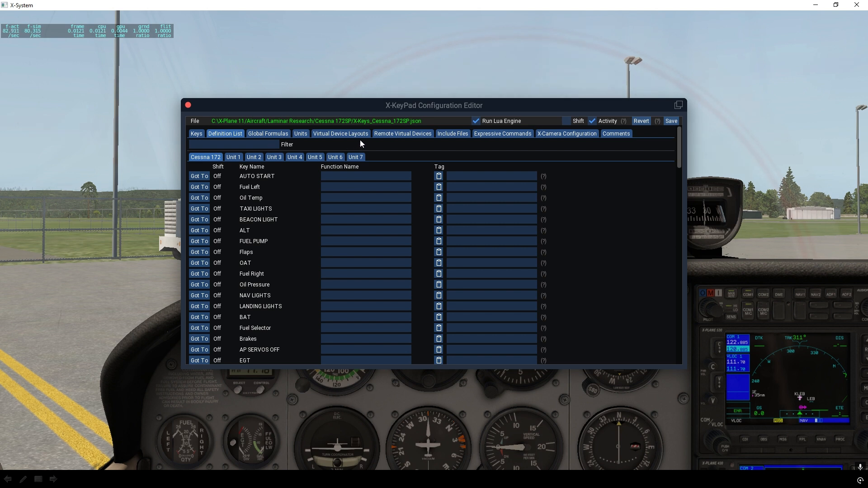
Add a remote virtual device and create an action on its Page 1, keeping the action type as Key
click(393, 134)
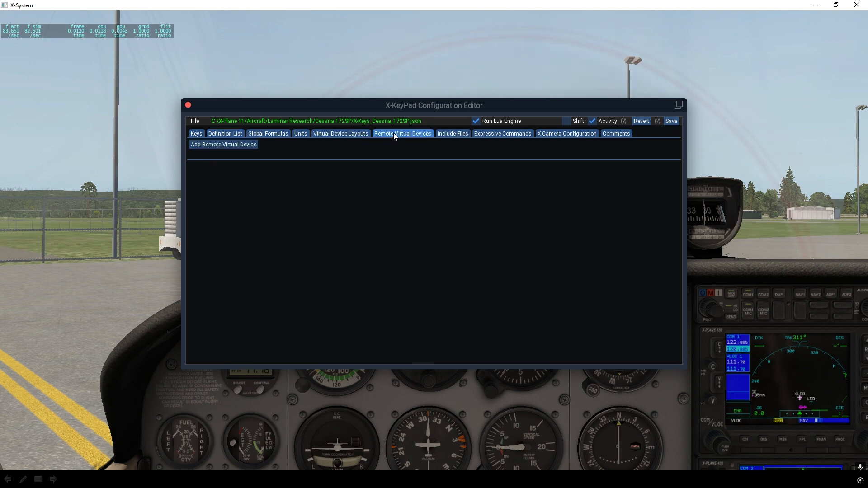
click(219, 146)
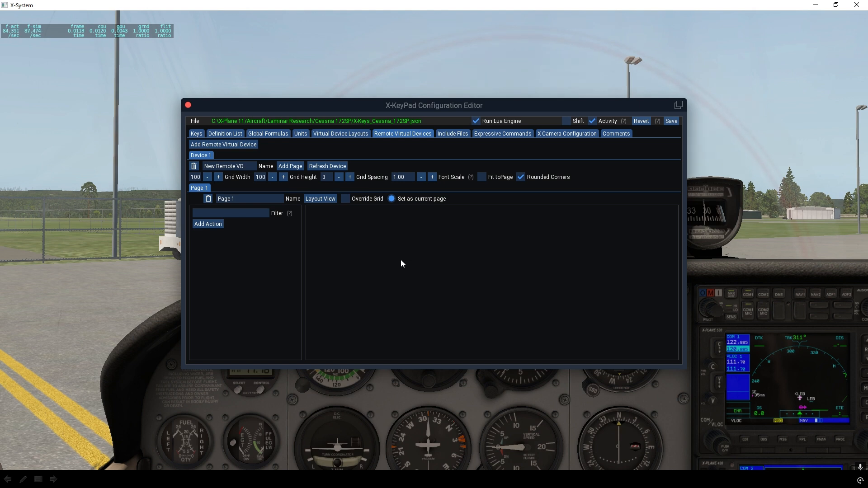
click(215, 225)
click(231, 243)
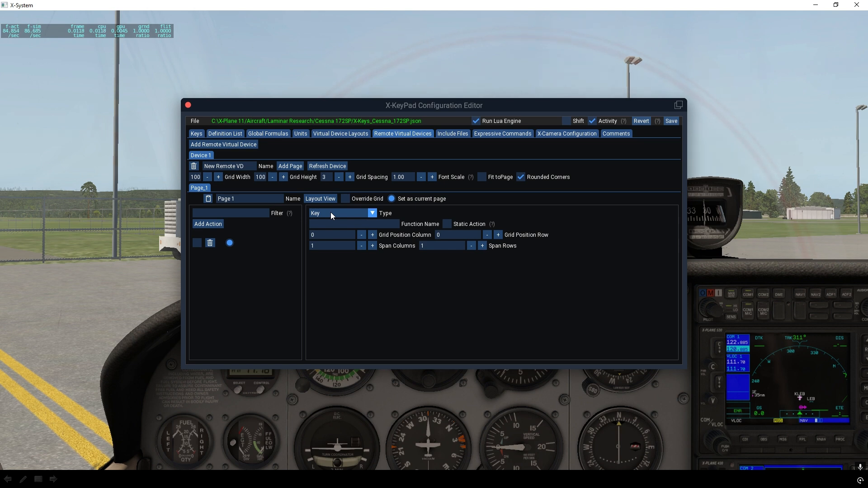
click(373, 213)
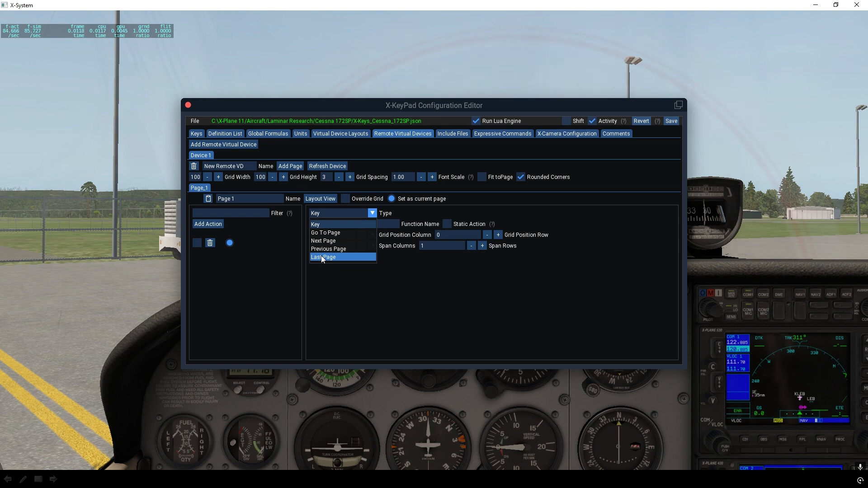
click(345, 214)
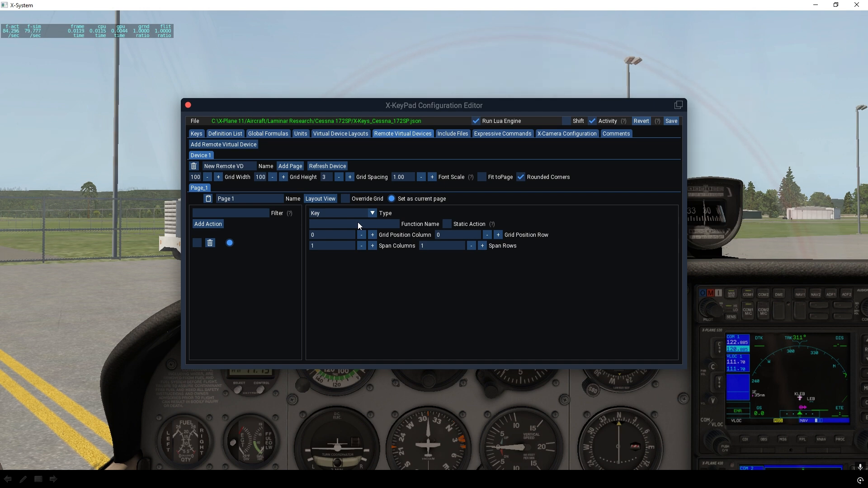
Auto-generate function names for all keys in the configuration
click(190, 133)
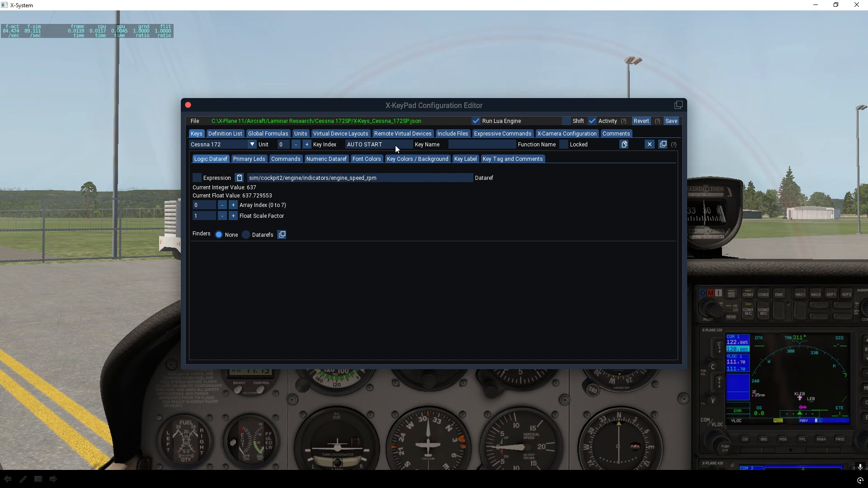
click(194, 121)
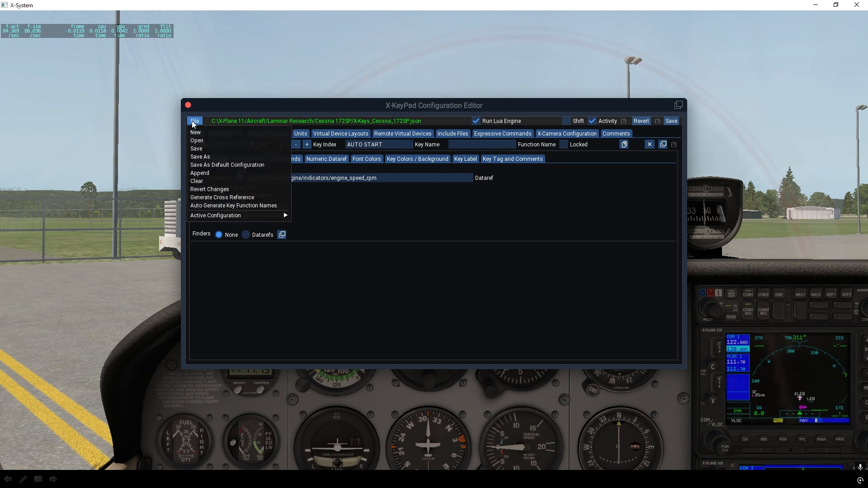
click(213, 205)
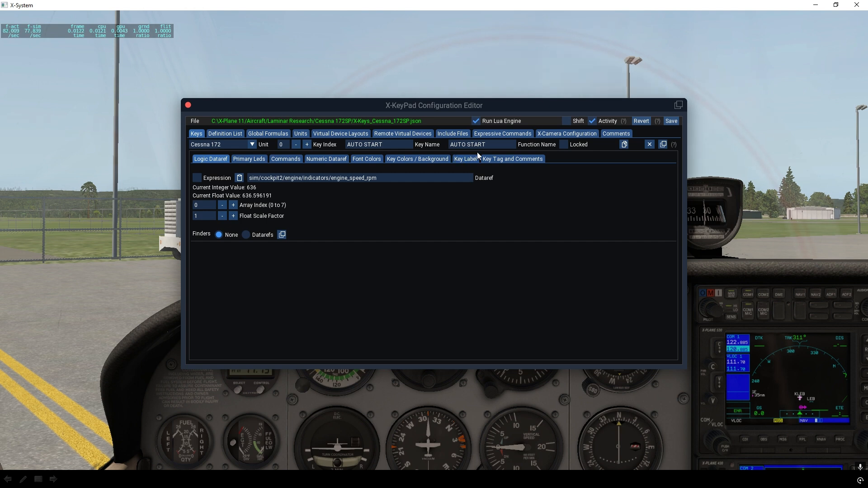
Review the function names in the Cessna 172 definition list, comparing unique key names with duplicated ones across shift states
click(216, 134)
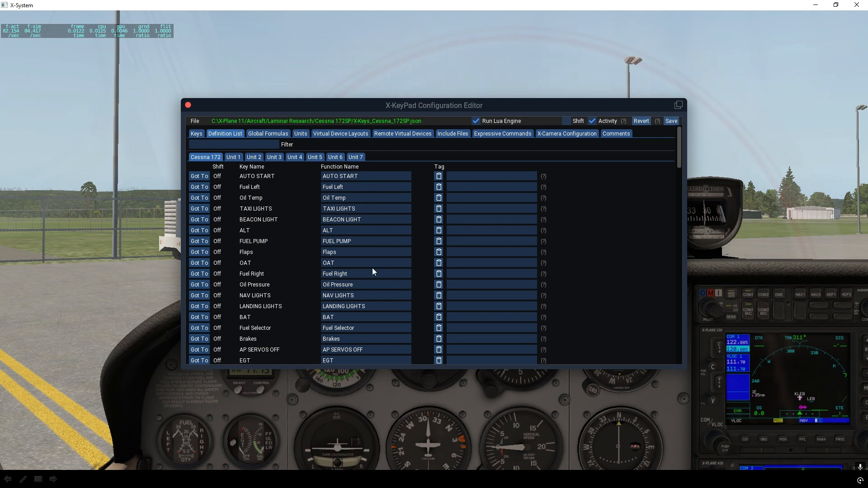
scroll(364, 235, down, 10)
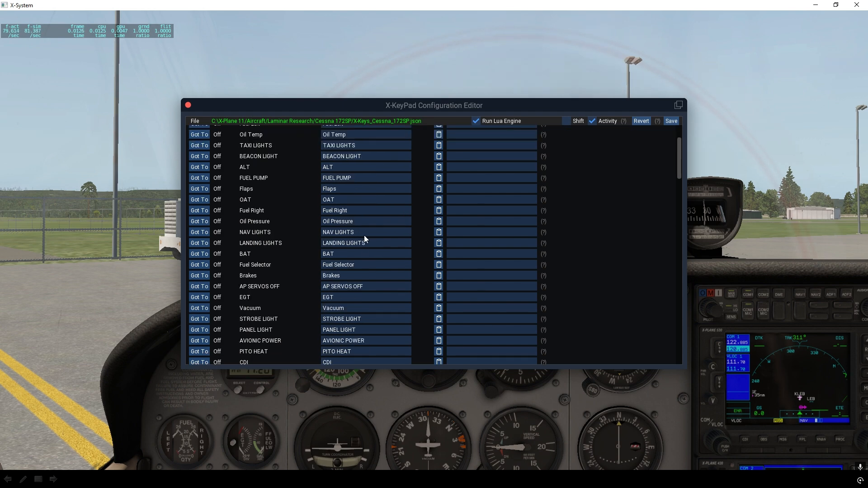
scroll(364, 239, down, 15)
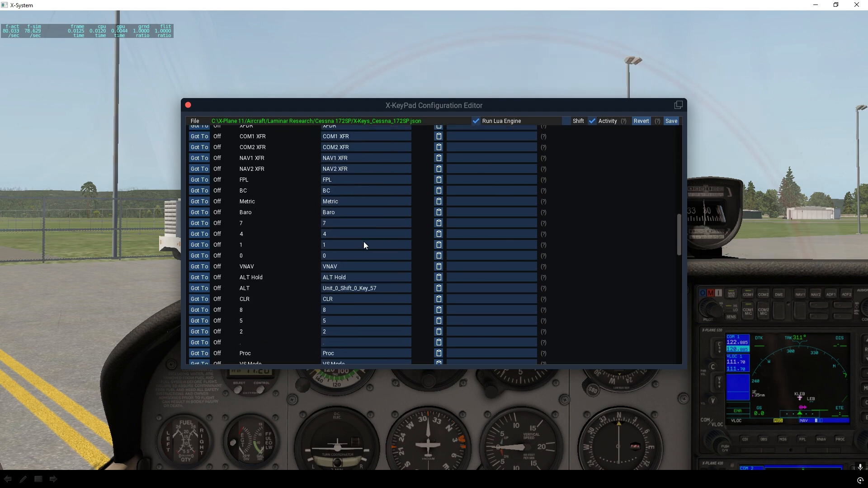
scroll(364, 244, down, 12)
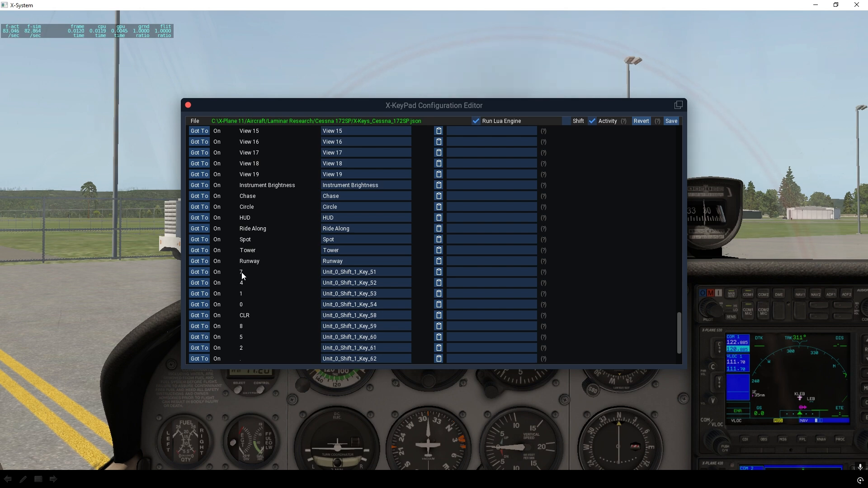
scroll(267, 264, up, 10)
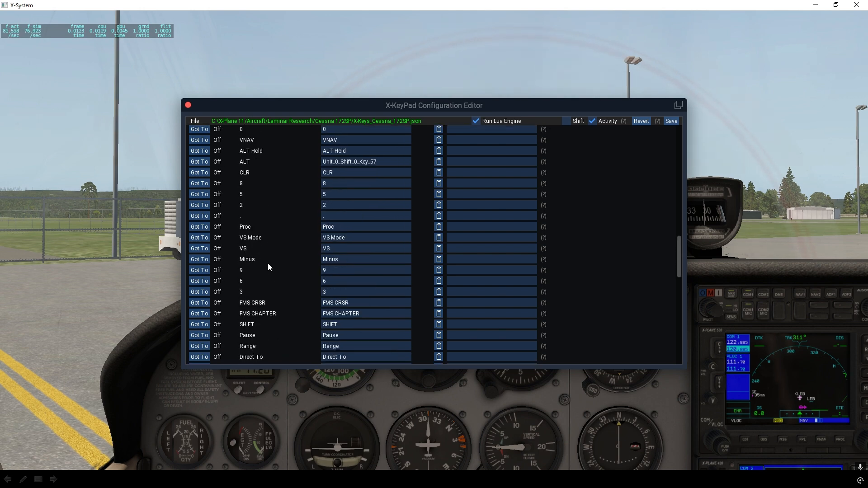
scroll(268, 263, up, 5)
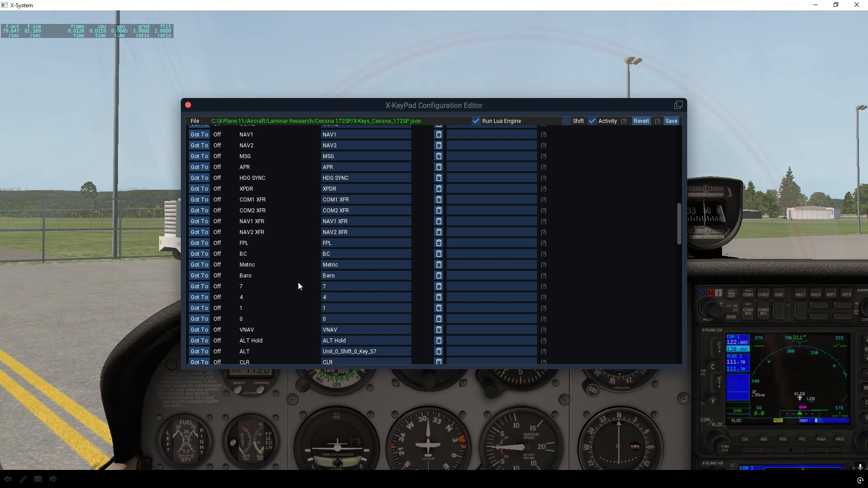
scroll(296, 285, down, 8)
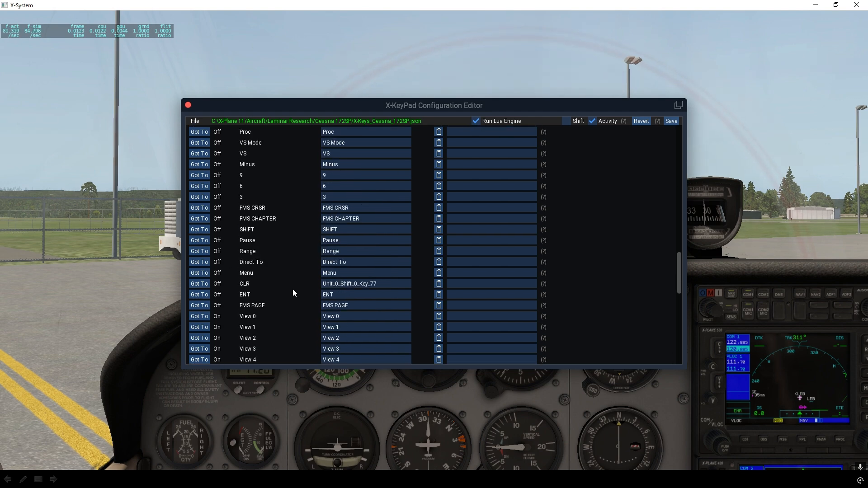
scroll(292, 292, down, 3)
scroll(292, 293, down, 6)
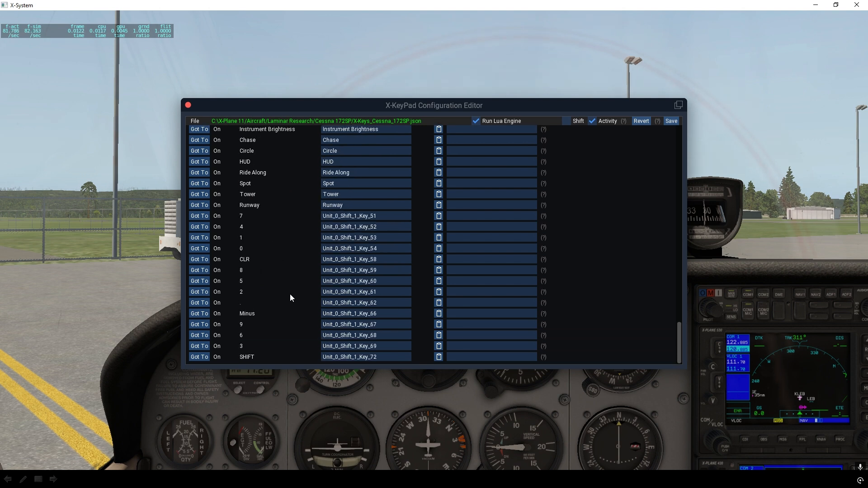
scroll(289, 294, up, 1)
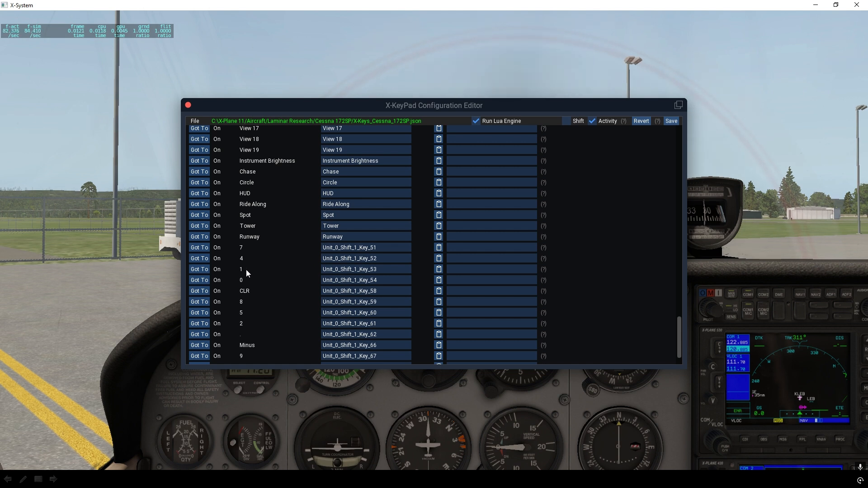
scroll(300, 248, up, 10)
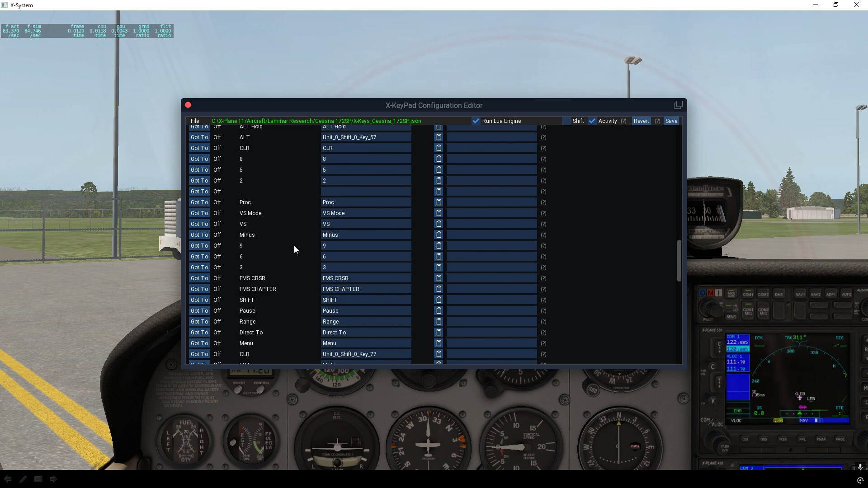
scroll(333, 235, up, 3)
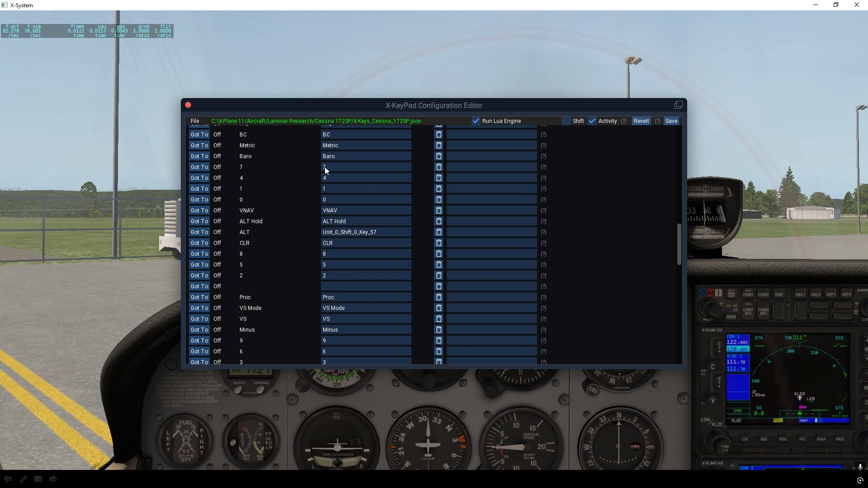
scroll(273, 214, up, 3)
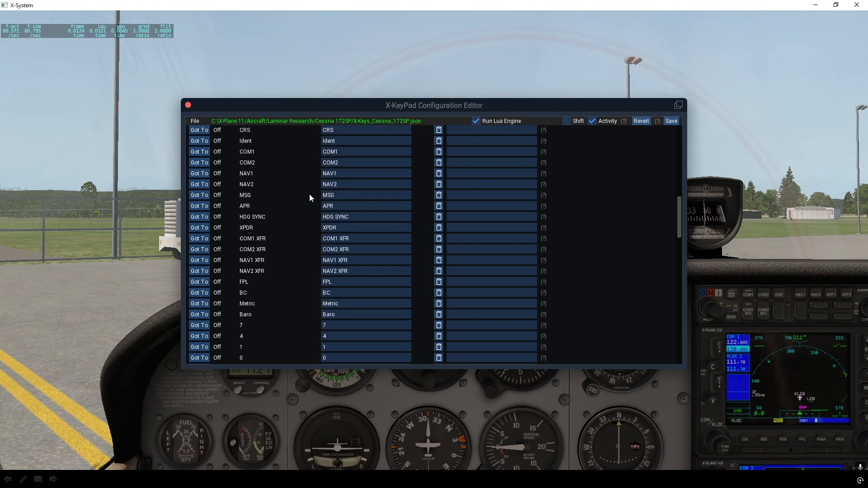
scroll(310, 193, up, 5)
scroll(472, 178, up, 5)
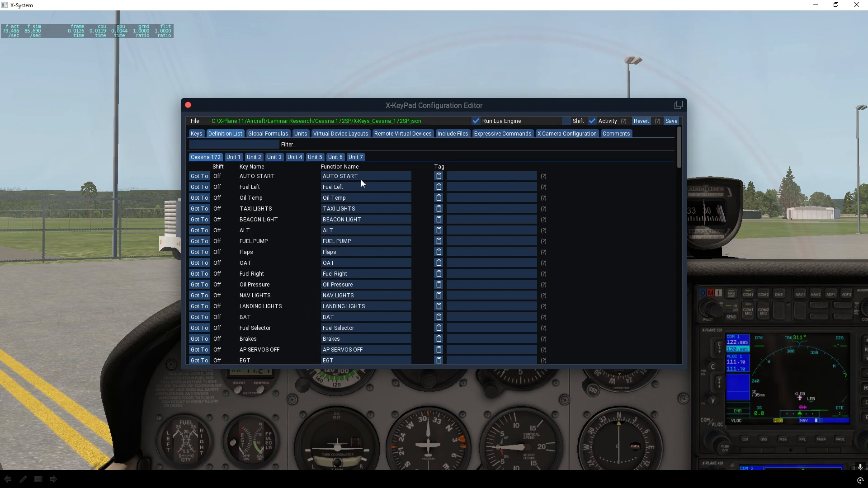
Open the layout view for the remote virtual device's Page 1 and browse the key functions grouped under No Tag
click(401, 133)
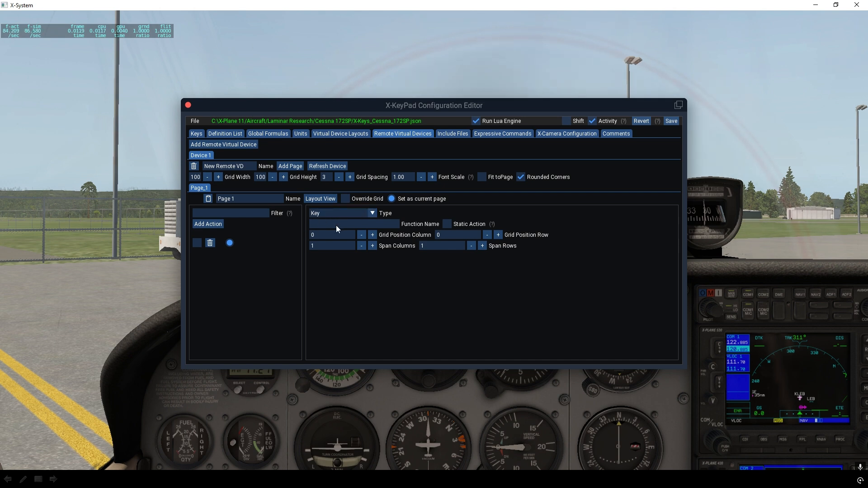
click(326, 199)
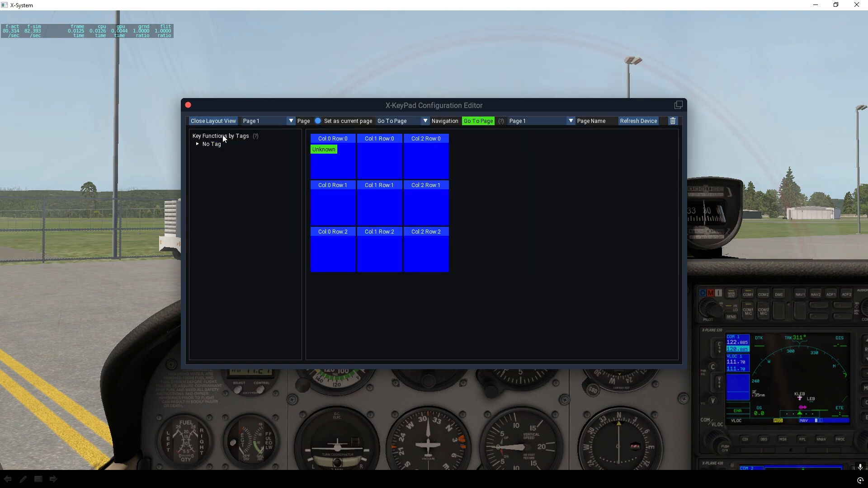
click(198, 145)
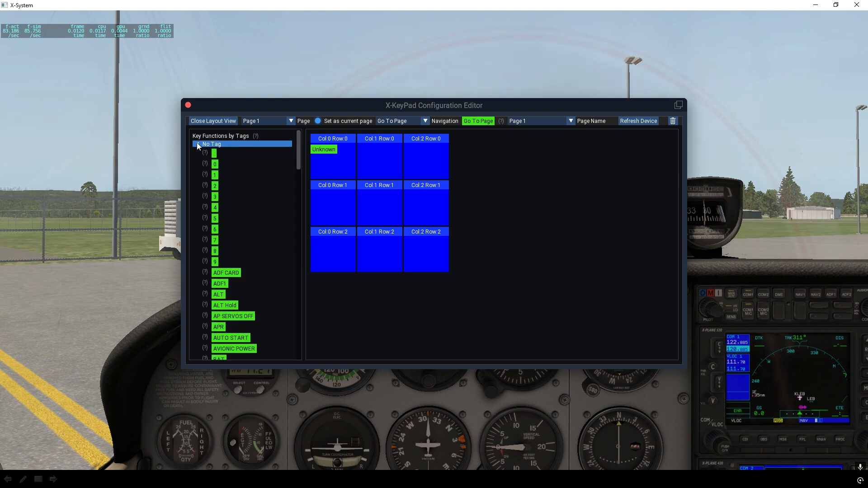
scroll(232, 181, down, 12)
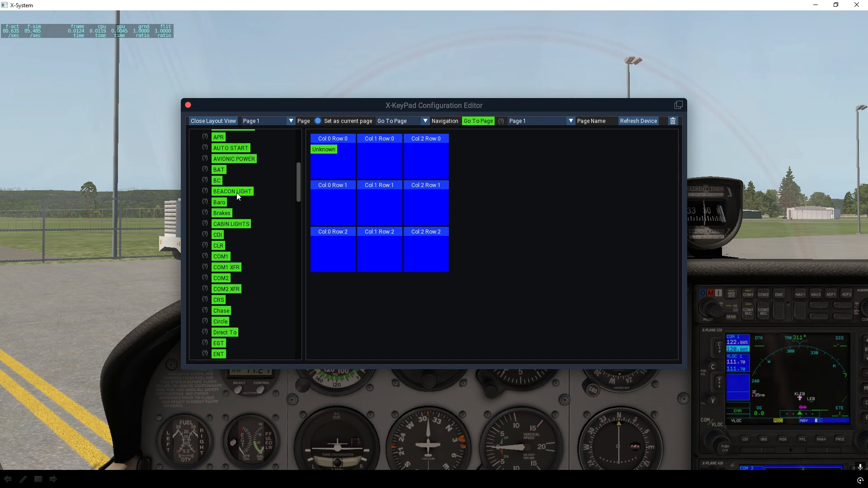
scroll(240, 205, up, 12)
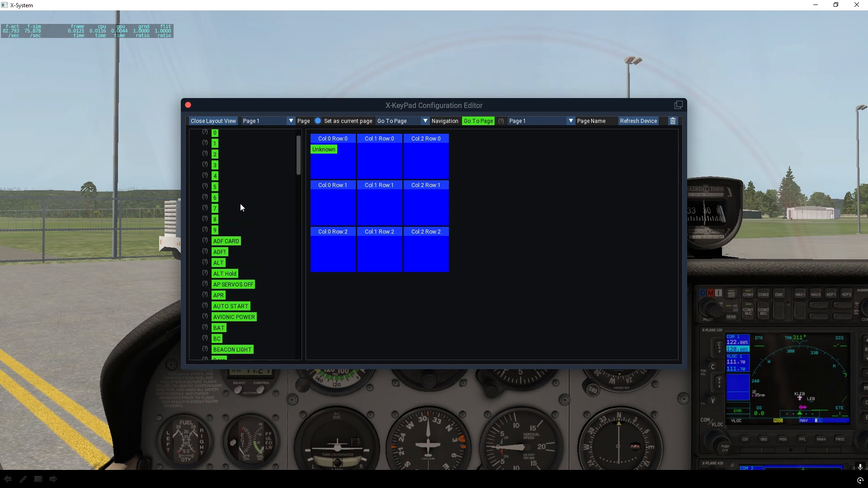
scroll(253, 199, down, 6)
scroll(251, 202, up, 6)
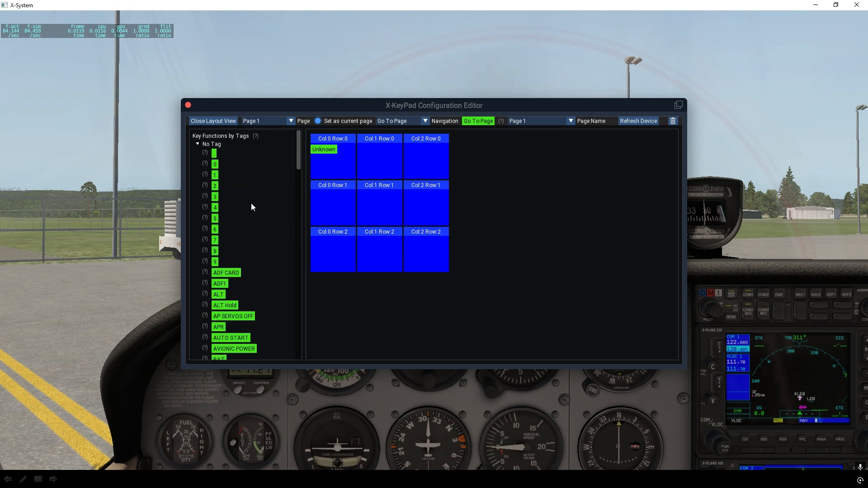
scroll(241, 228, down, 3)
scroll(242, 233, down, 3)
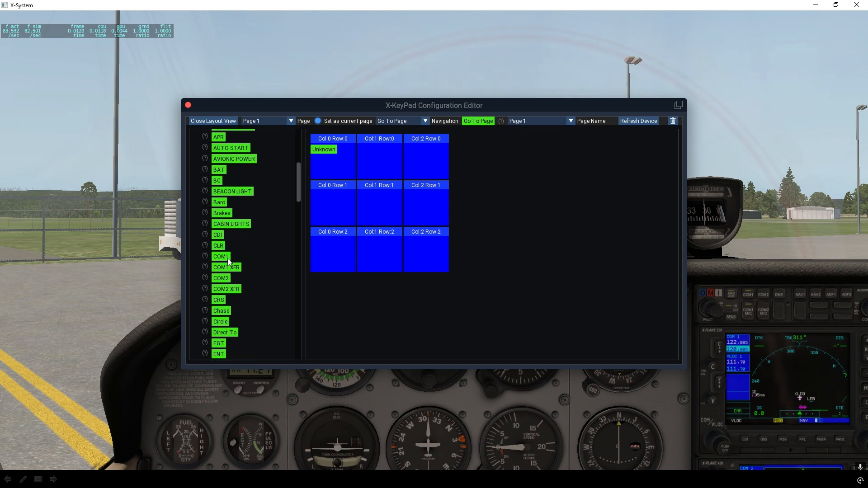
Place COM1 at column 0, row 0 in place of the Unknown action, and place CDI at column 2, row 1
drag(219, 257, 340, 144)
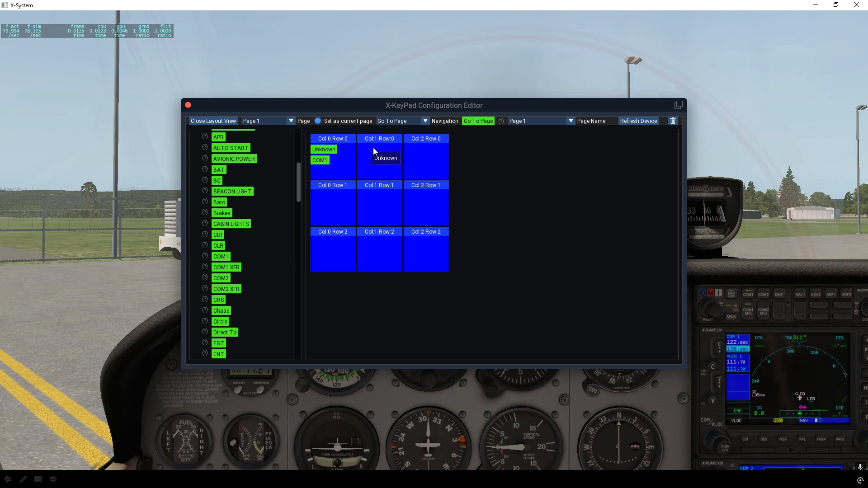
drag(667, 125, 673, 121)
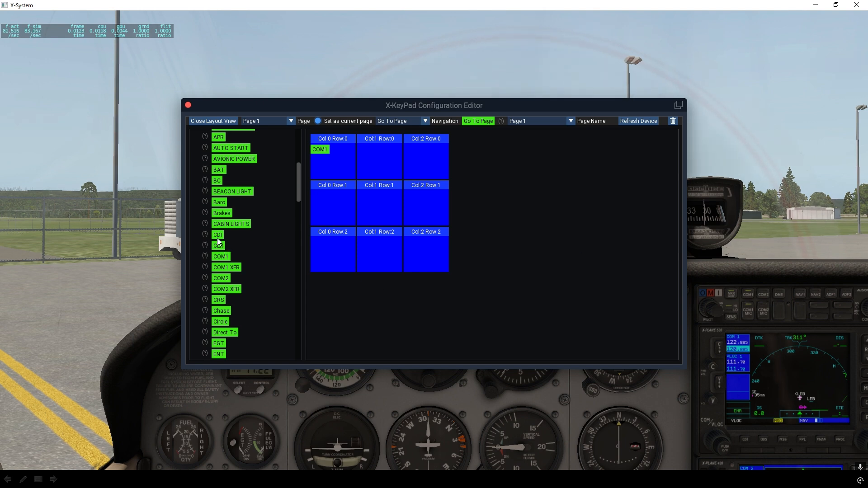
drag(218, 236, 427, 185)
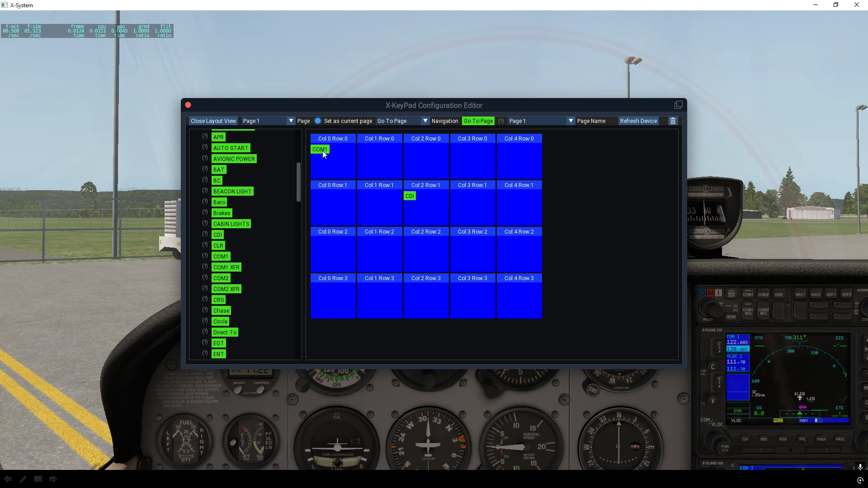
Check the grid positions of the COM1 and CDI actions in Page 1's action list, and delete both actions
click(224, 120)
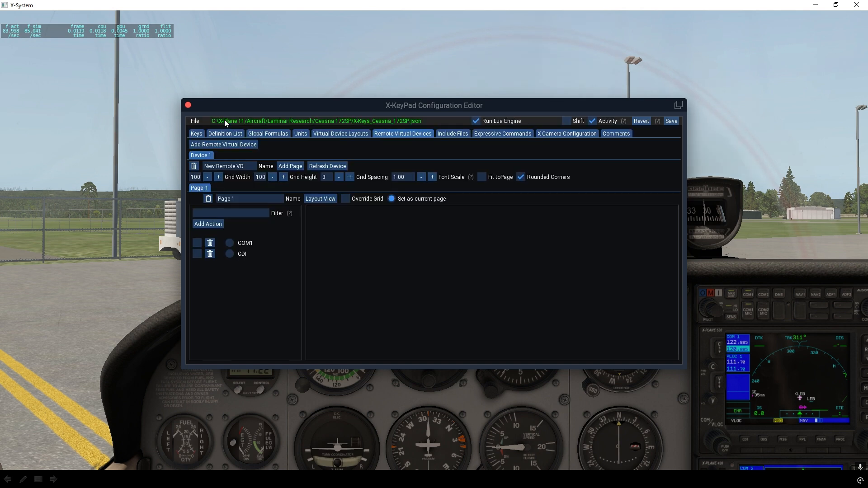
click(229, 243)
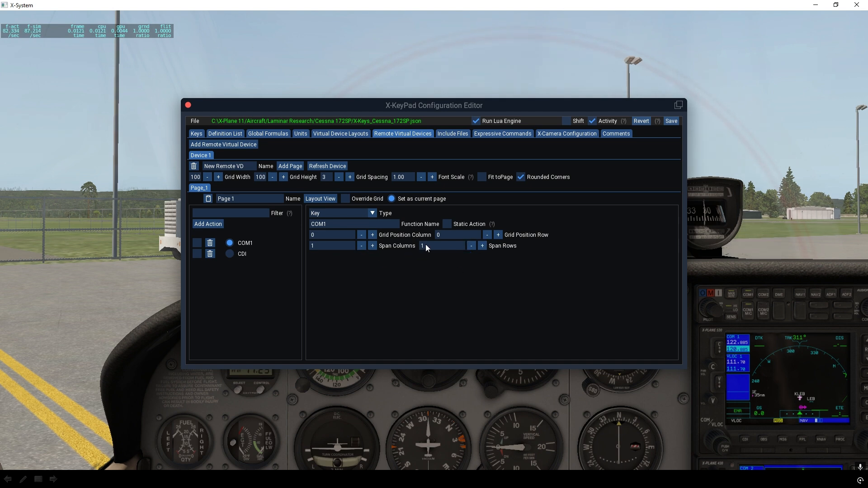
click(229, 255)
click(210, 244)
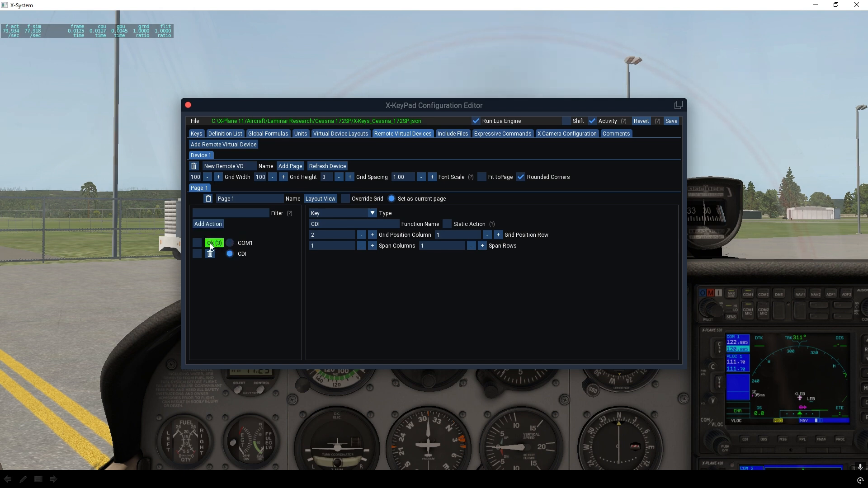
click(210, 242)
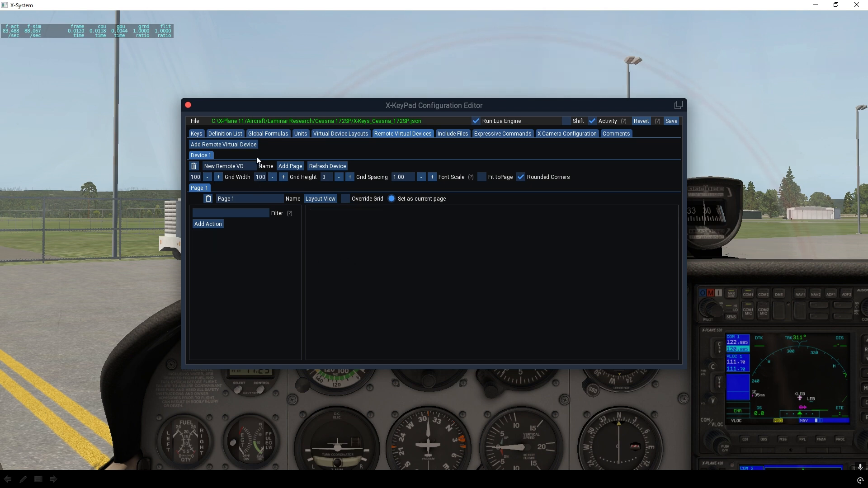
Open the Virtual Device 0 window, examine its cockpit and views key layouts in both shift states, and close it
click(322, 133)
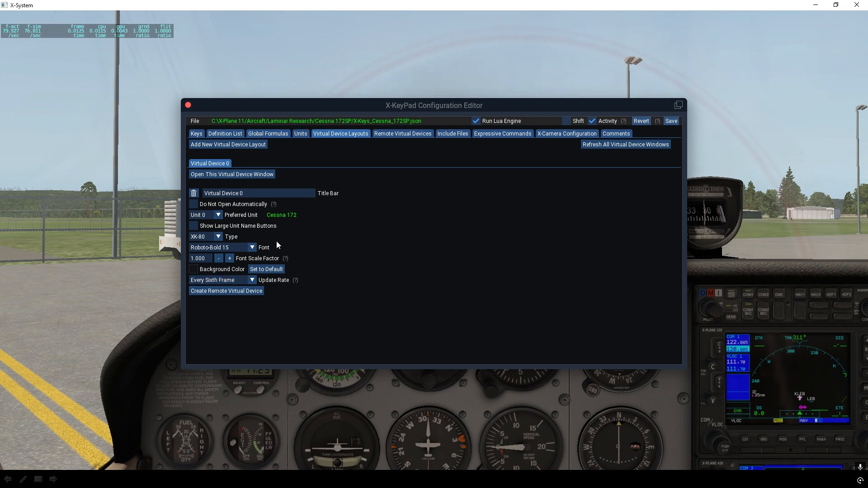
click(234, 173)
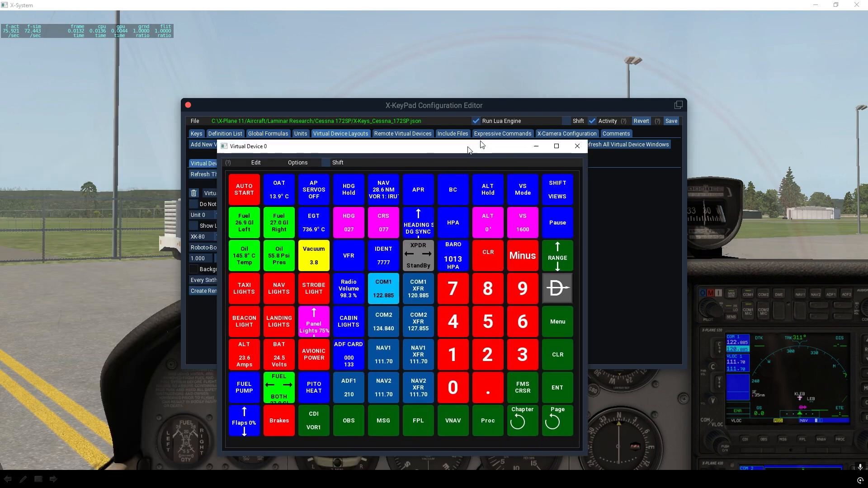
drag(475, 144, 546, 93)
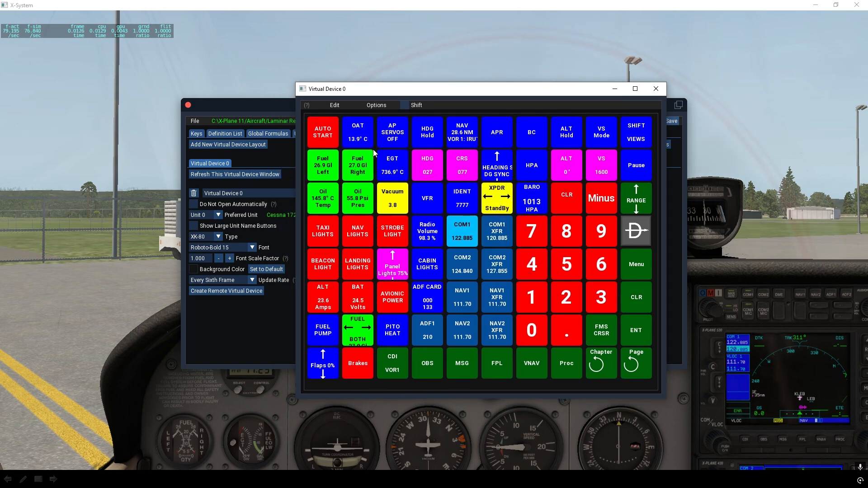
click(635, 143)
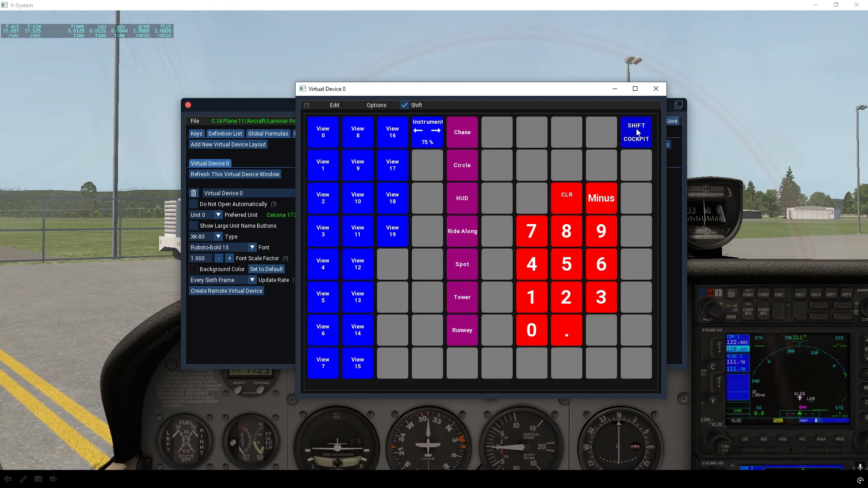
click(636, 134)
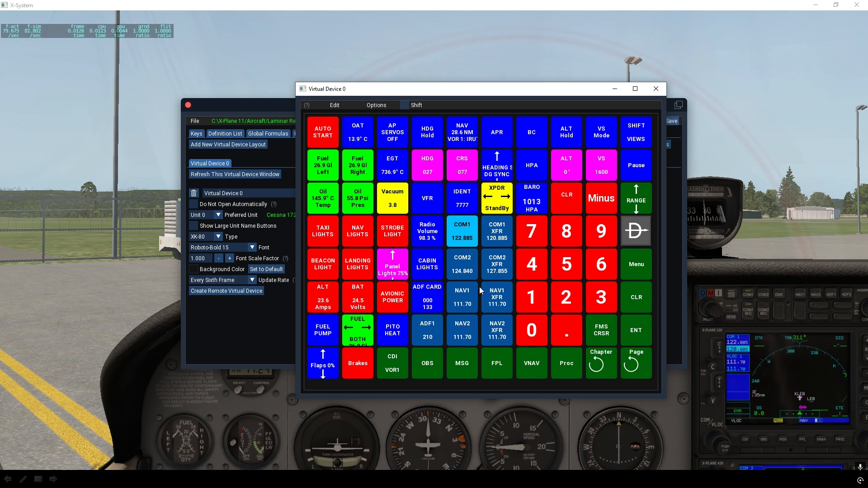
click(656, 89)
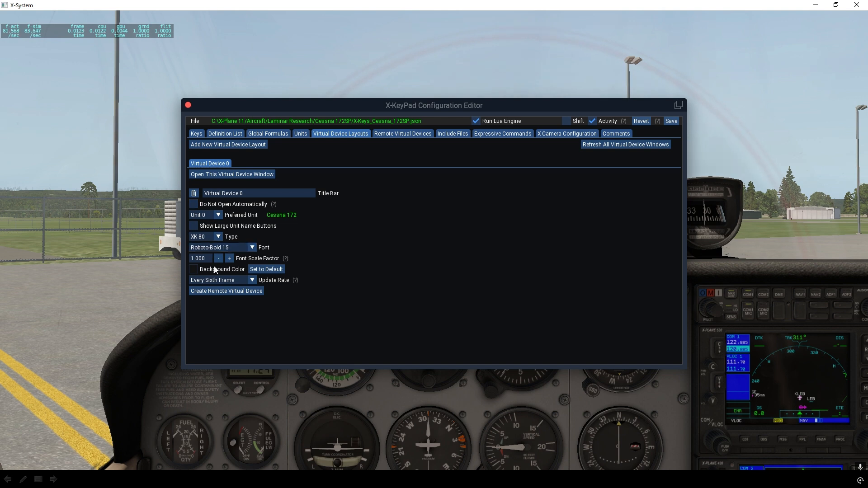
Create a remote virtual device from the Virtual Device 0 layout and open it among the remote virtual devices
click(223, 291)
click(400, 134)
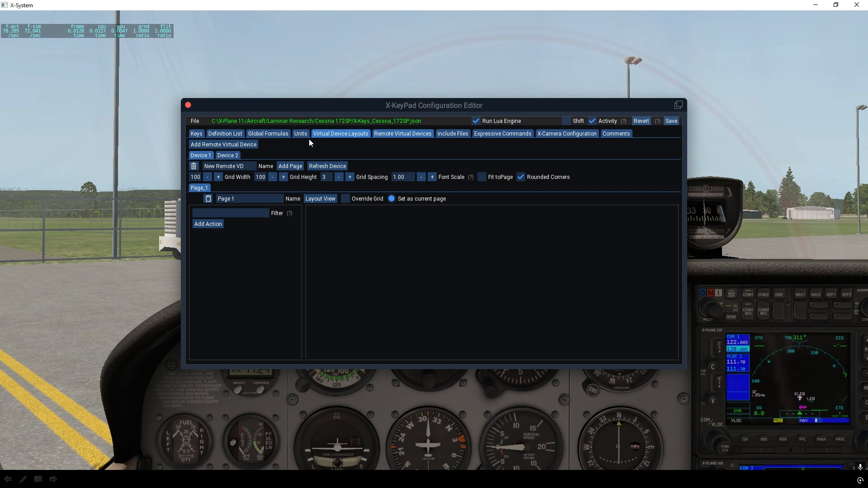
click(237, 157)
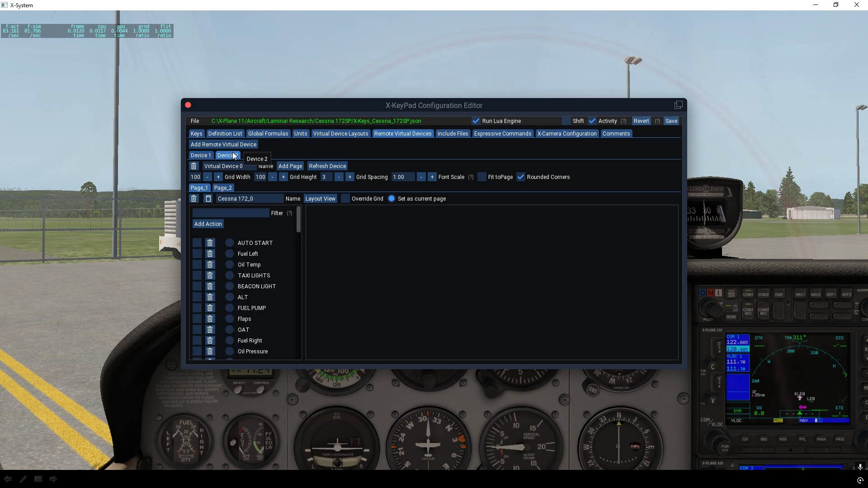
Delete the empty remote virtual device named New Remote VD
click(200, 155)
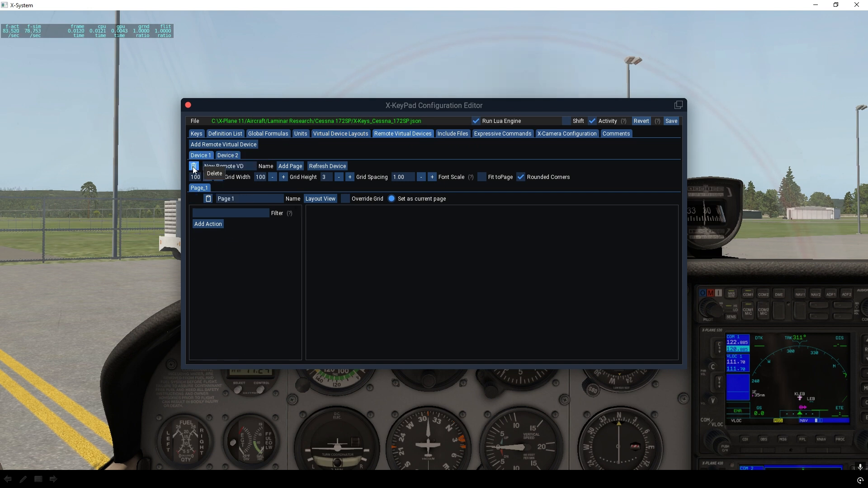
click(193, 167)
click(193, 166)
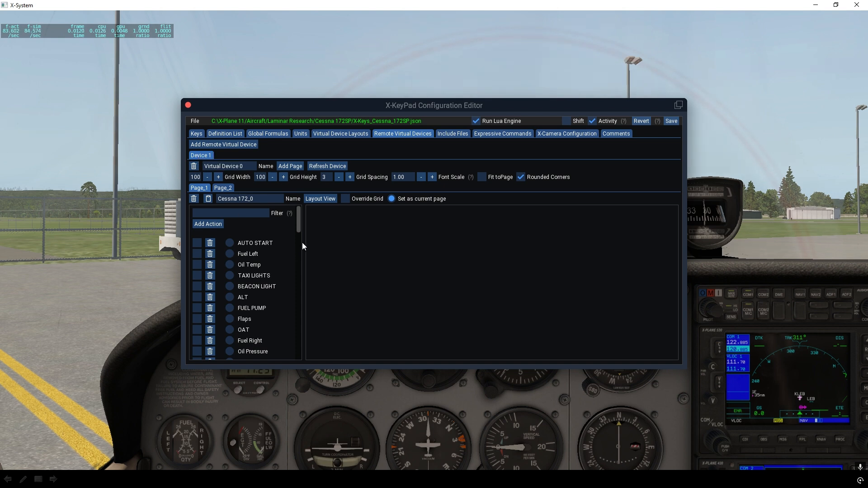
Examine the action lists of the Cessna 172_0 and Cessna 172_1 pages in the Virtual Device 0 remote device
scroll(265, 276, down, 10)
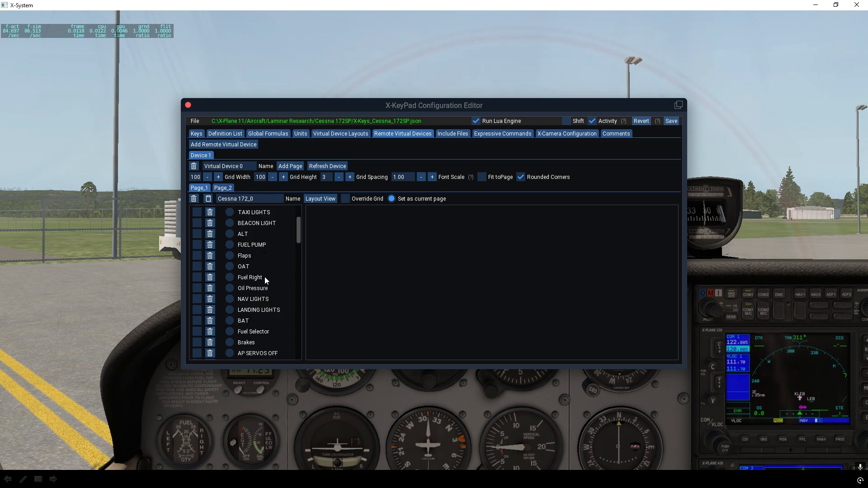
scroll(264, 275, up, 4)
scroll(265, 277, down, 5)
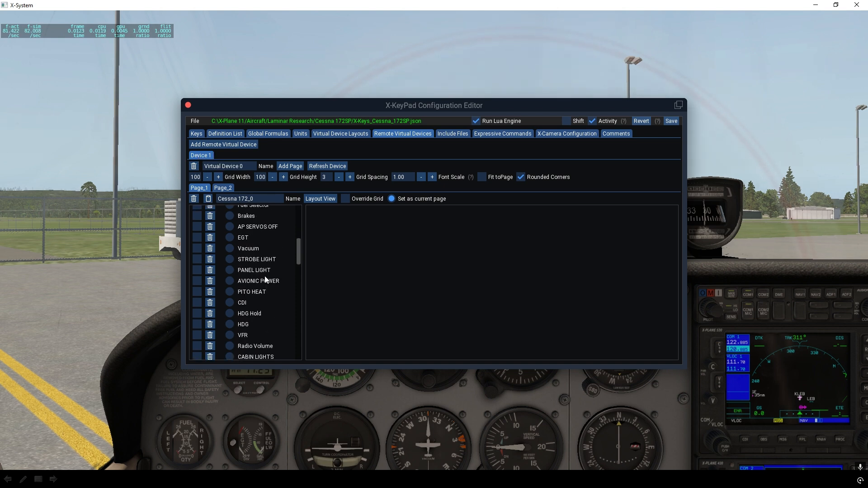
scroll(264, 278, up, 5)
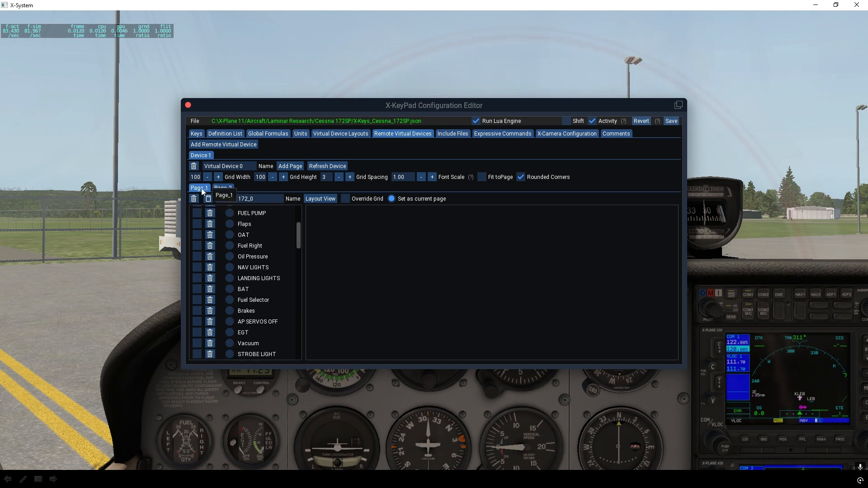
click(224, 188)
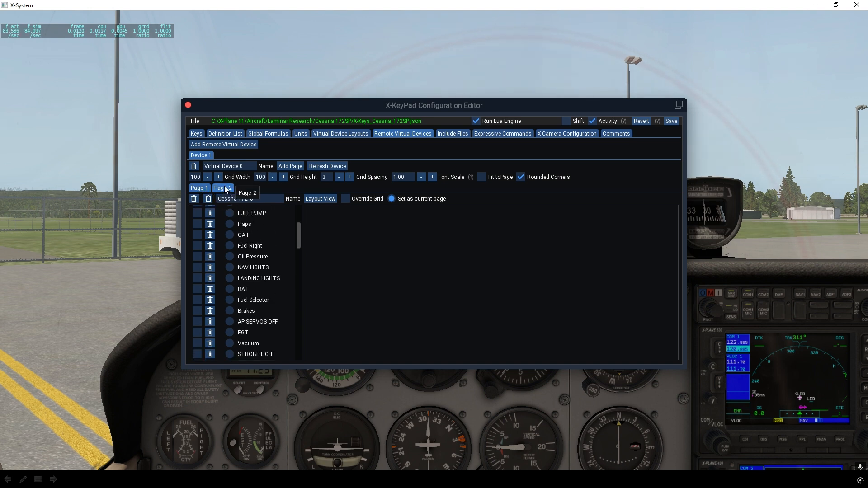
scroll(260, 275, down, 5)
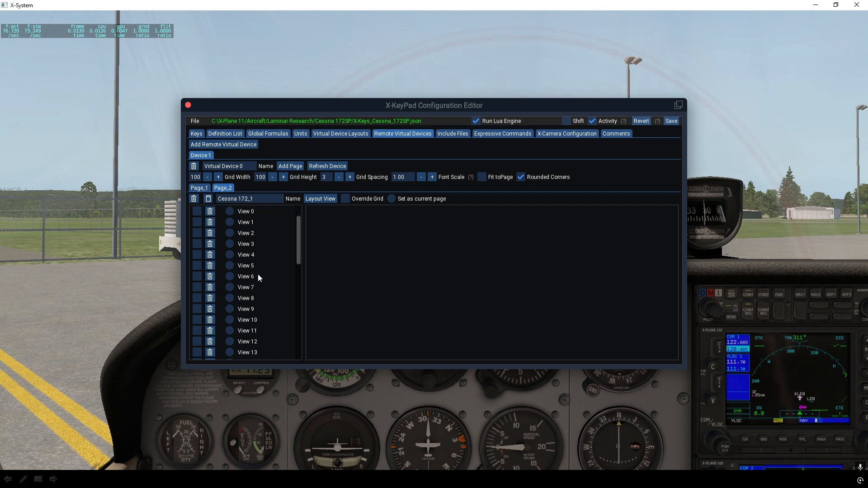
scroll(260, 272, up, 5)
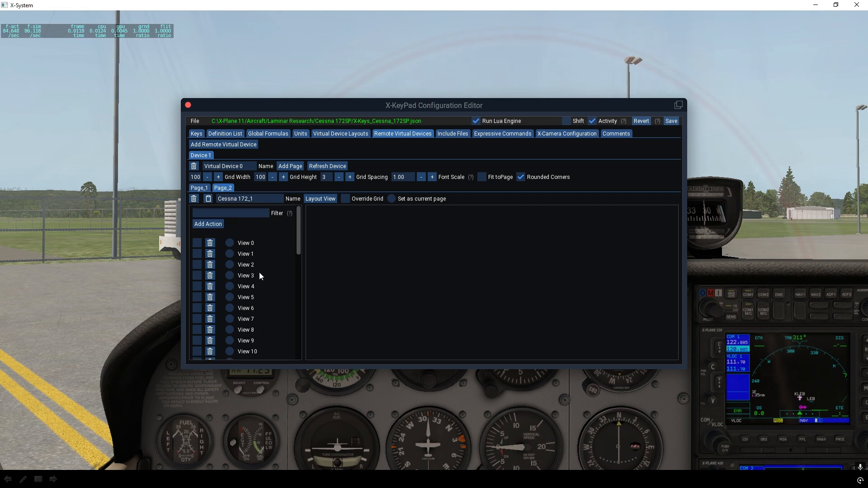
click(200, 189)
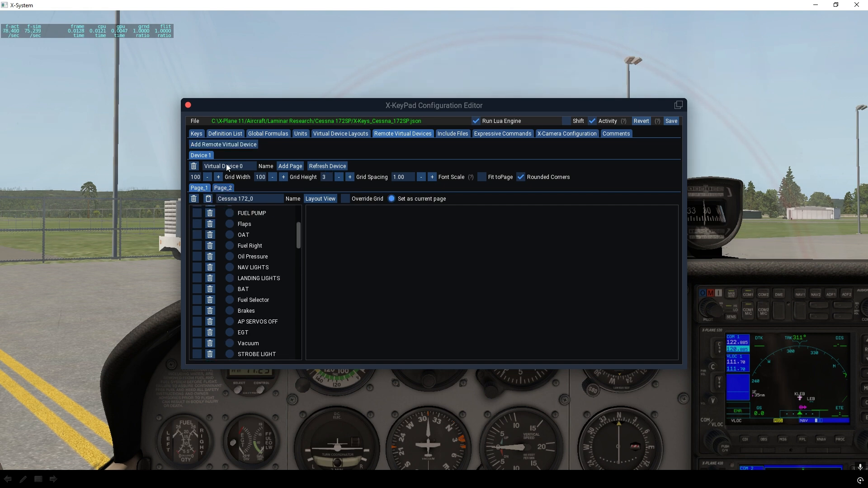
In an enlarged layout view of page Cessna 172_0, remove the SHIFT key from column 9, row 0
click(319, 198)
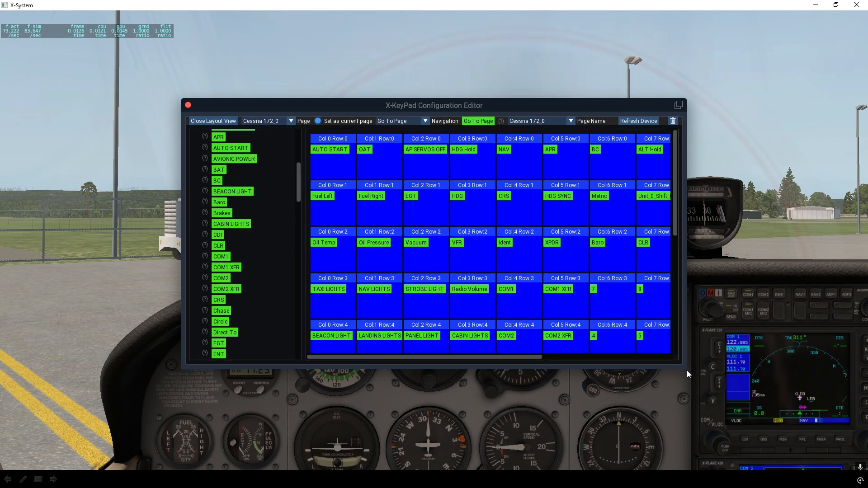
drag(686, 367, 794, 464)
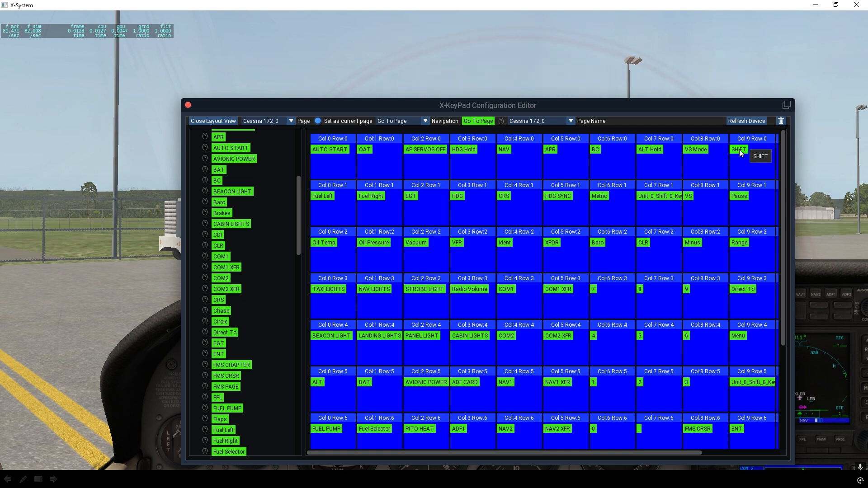
drag(748, 142, 780, 125)
Collapse the No Tag key functions and place a Next Page navigation action at column 9, row 0 of page Cessna 172_0
scroll(274, 221, up, 5)
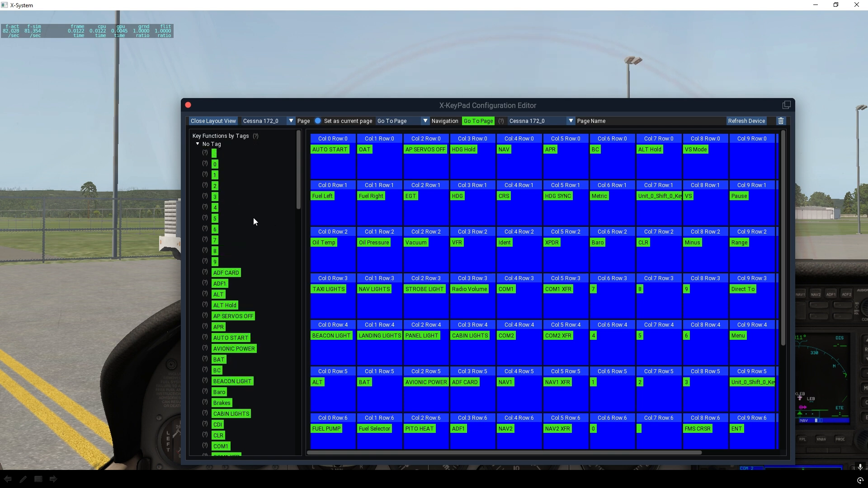
click(199, 144)
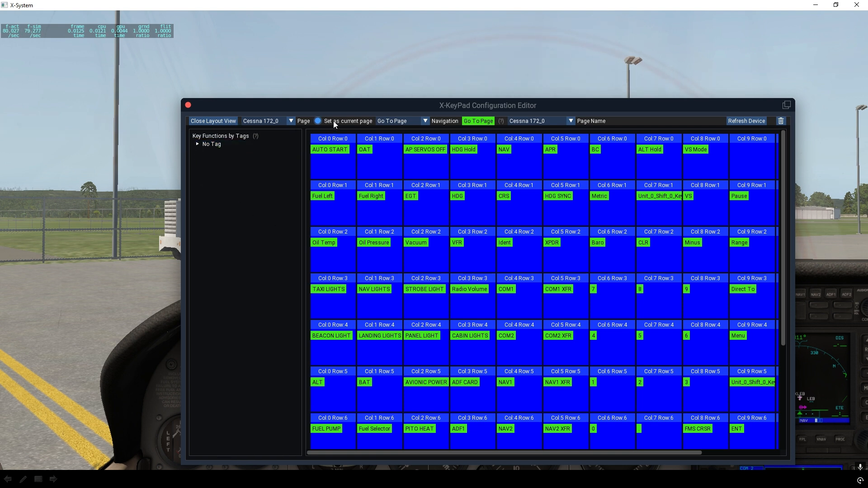
click(426, 122)
click(403, 142)
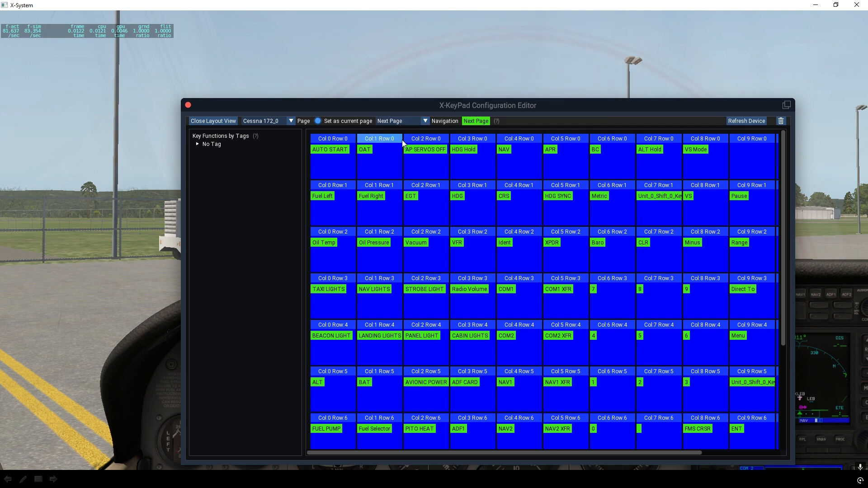
drag(479, 123, 743, 145)
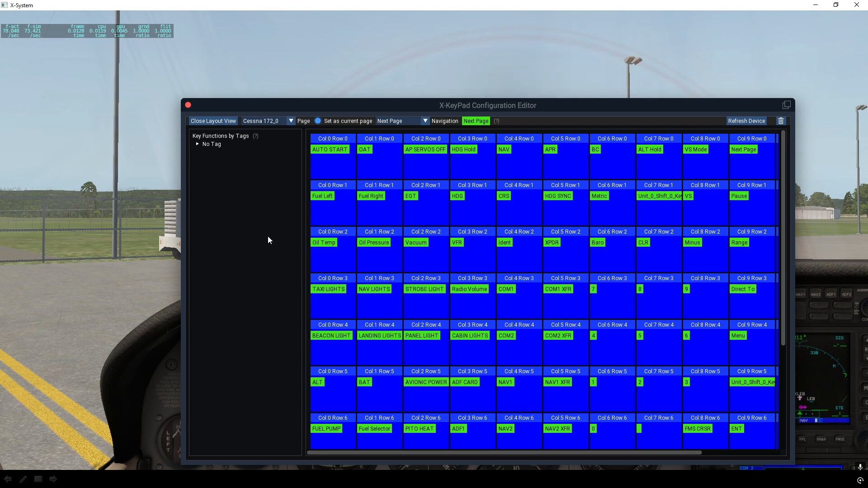
On page Cessna 172_1, replace the Unit_0_Shift_1_Key_72 action at column 9, row 0 with a Previous Page navigation action
click(292, 121)
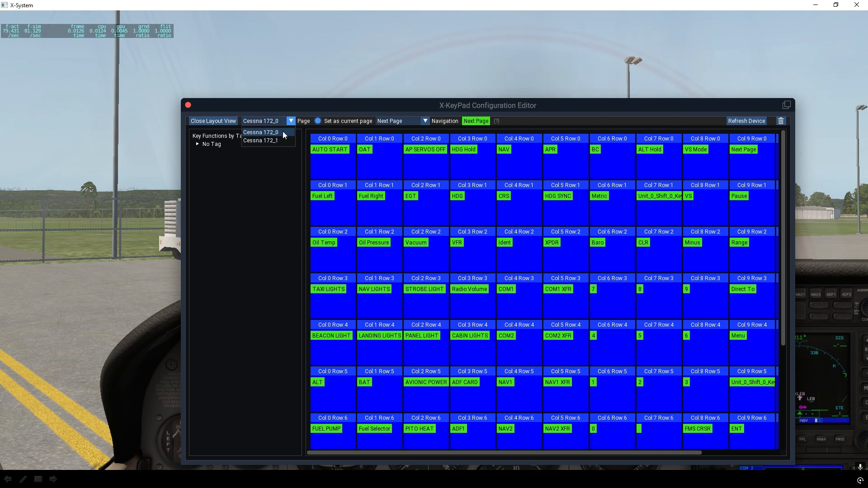
click(277, 139)
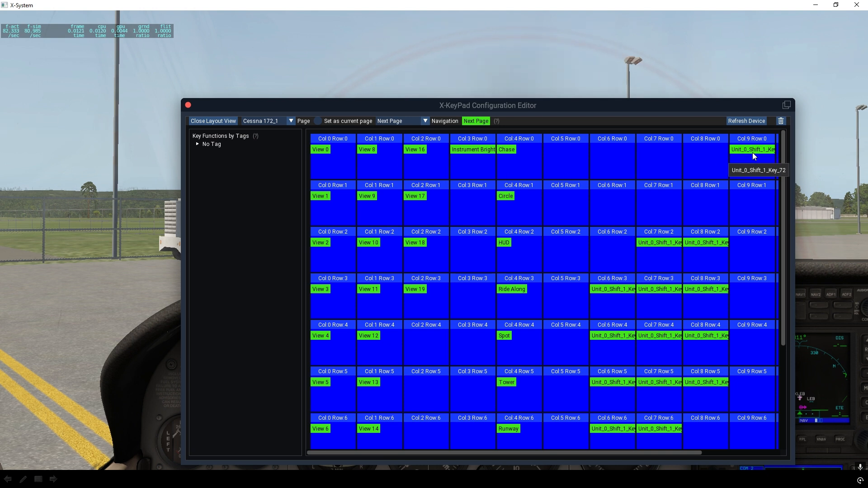
drag(779, 128, 780, 120)
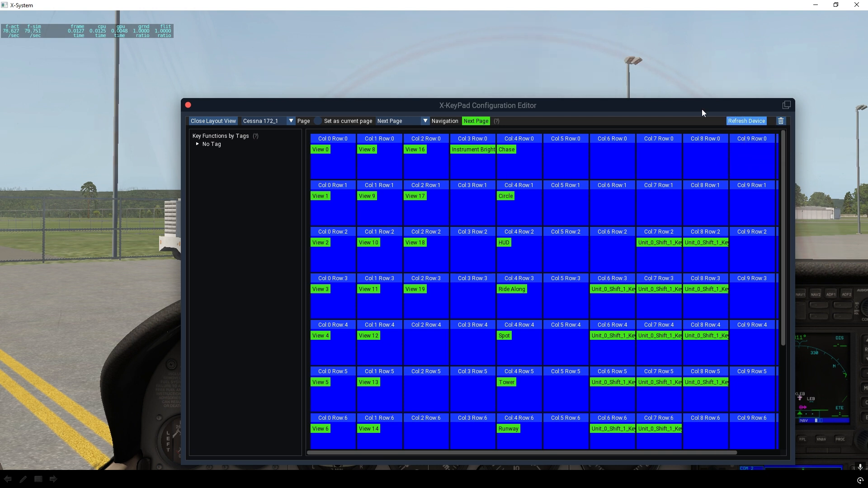
click(425, 122)
click(407, 148)
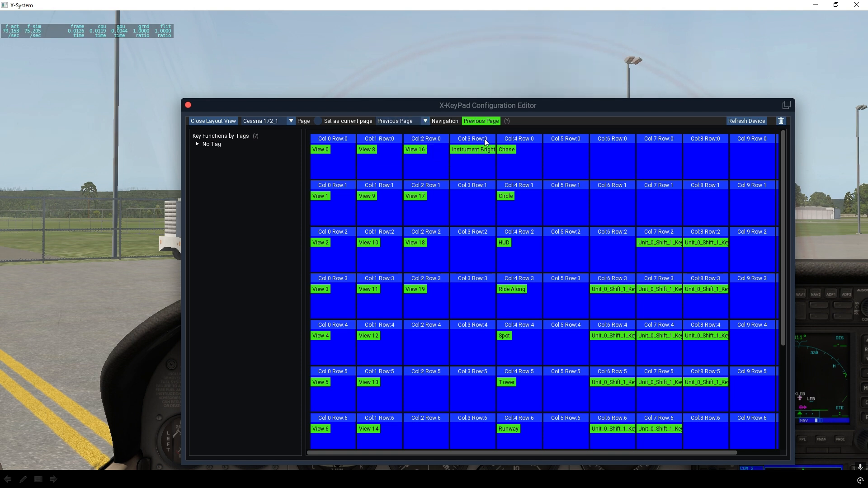
drag(487, 121, 741, 143)
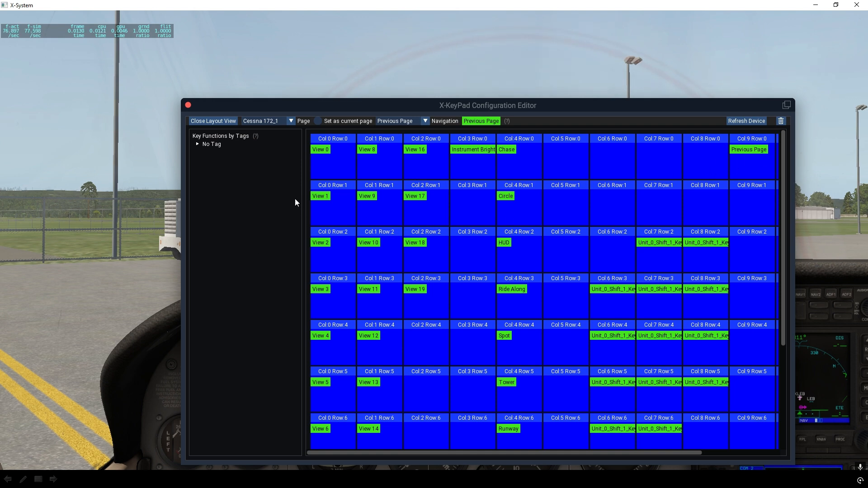
Close the layout view and move the configuration editor aside to free up screen space
click(225, 123)
drag(340, 105, 197, 45)
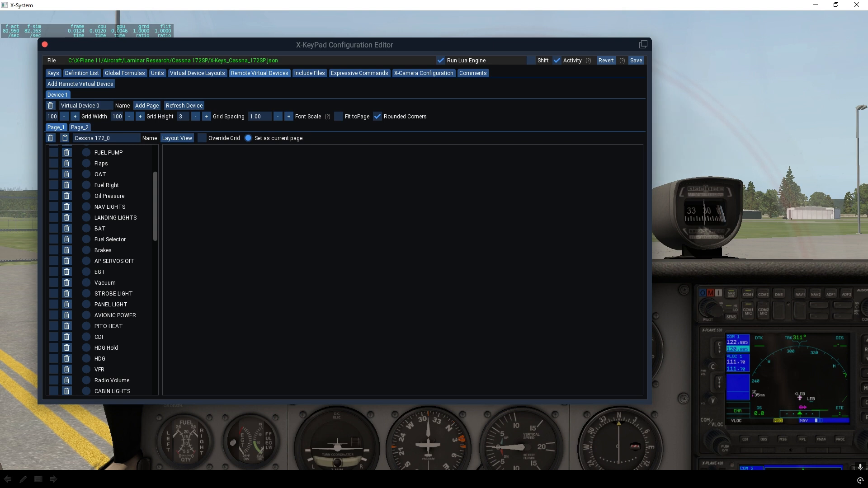
In File Explorer, launch RemoteVD.exe from the X-KeyPad plugin's RemoteVD\Windows folder and enlarge its window to fit all key rows
drag(867, 51, 384, 35)
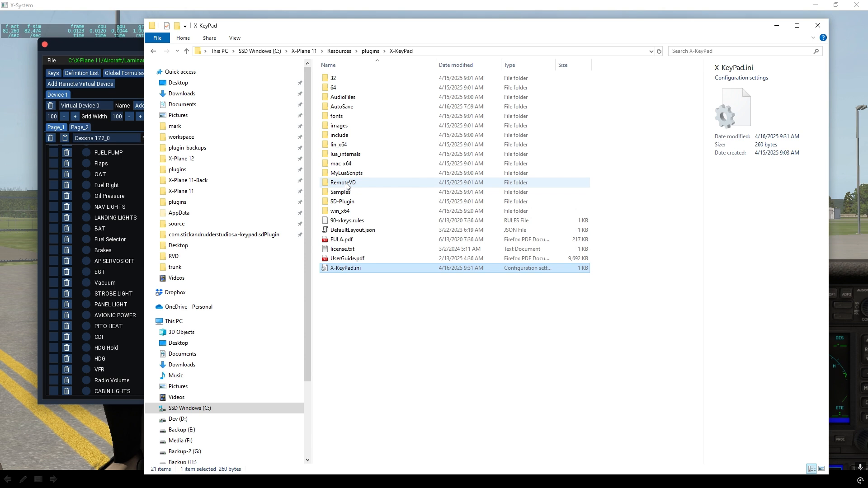
double_click(347, 184)
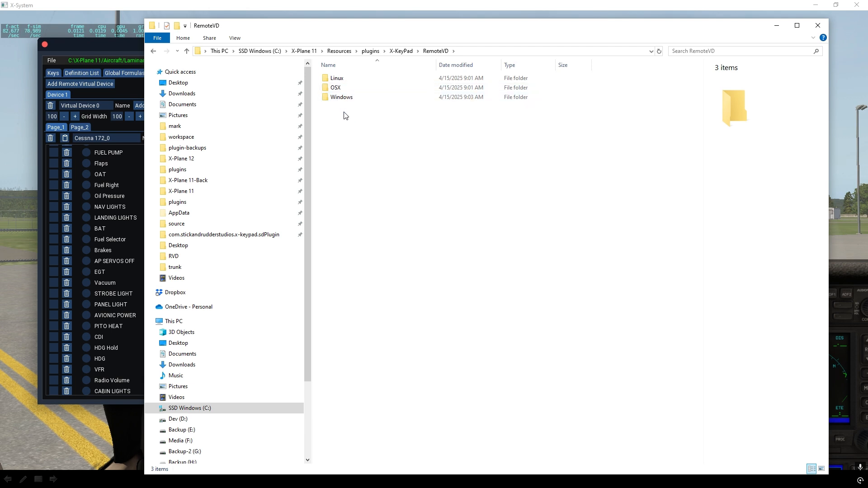
double_click(344, 97)
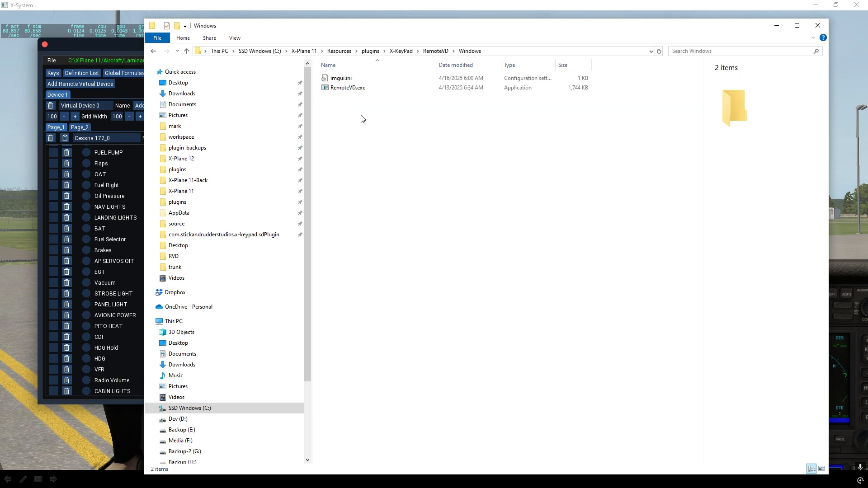
click(353, 92)
double_click(353, 92)
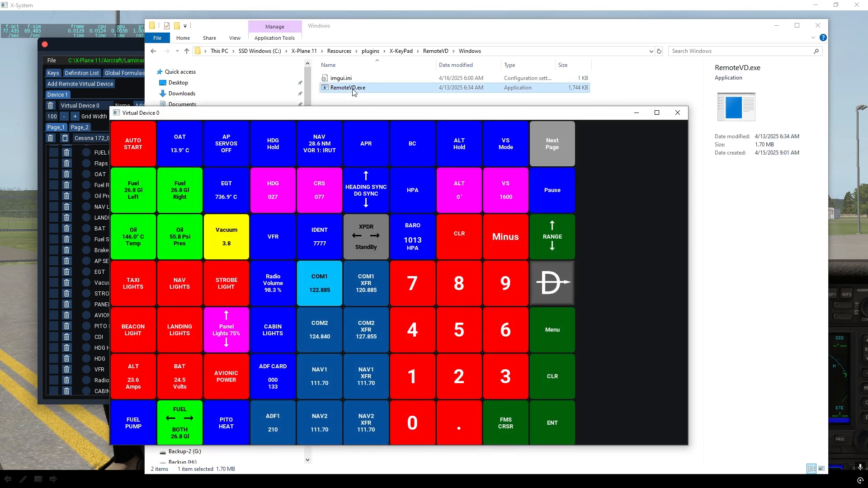
drag(367, 118, 299, 59)
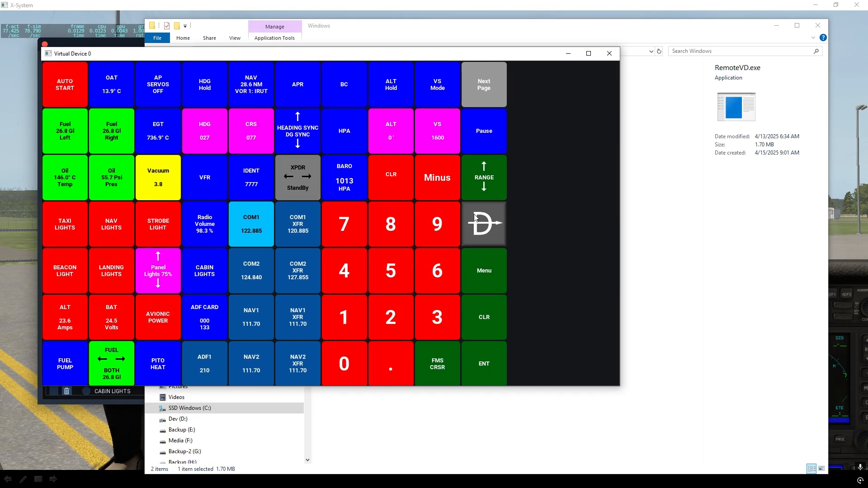
drag(622, 385, 612, 447)
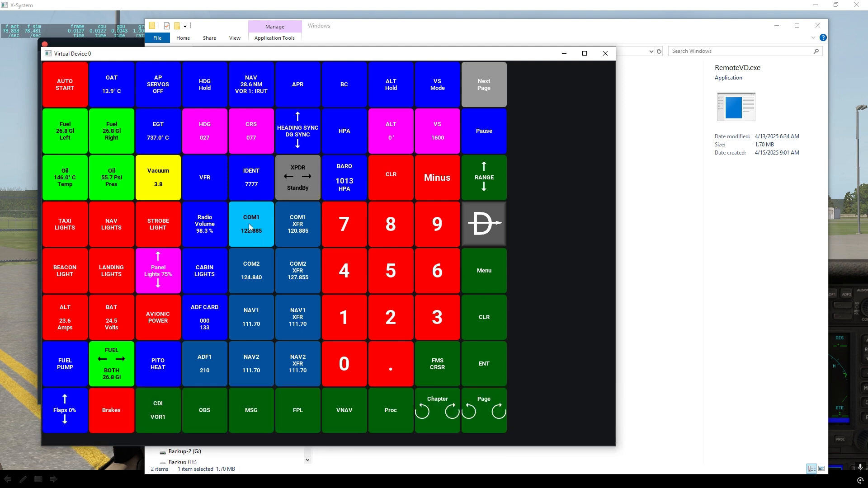
Test the remote device by toggling the taxi, nav and strobe lights and lowering and raising the flaps
click(69, 226)
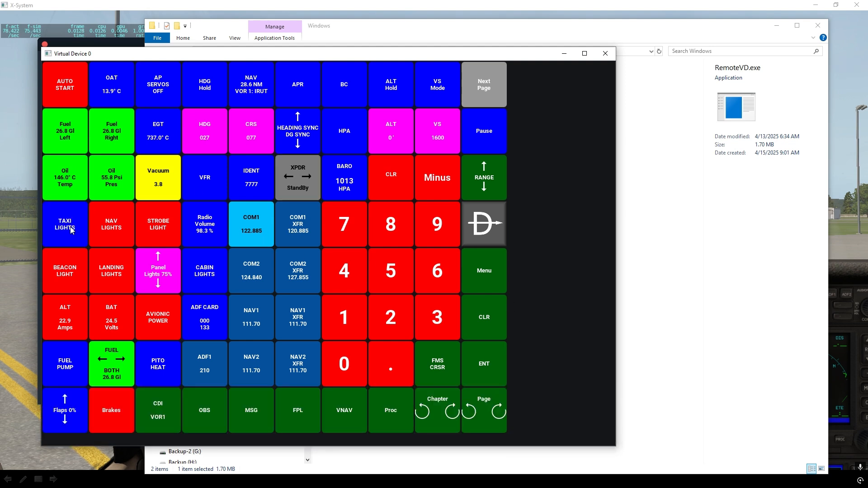
click(66, 223)
click(113, 227)
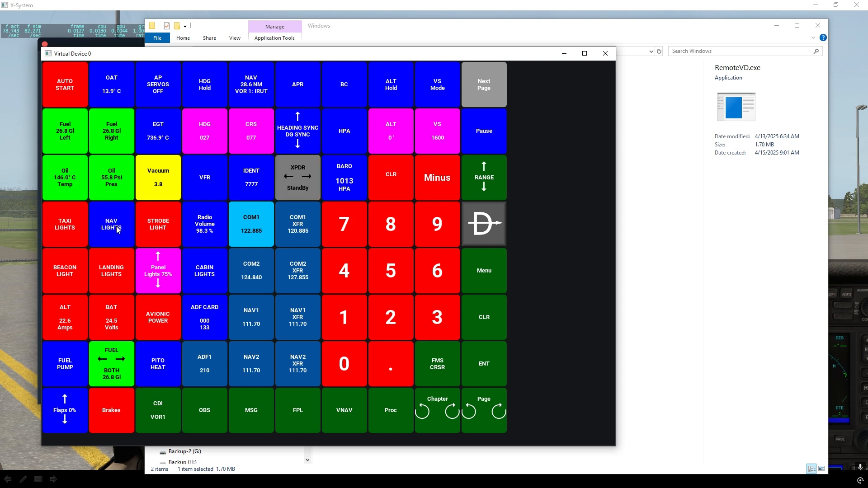
click(115, 230)
click(167, 226)
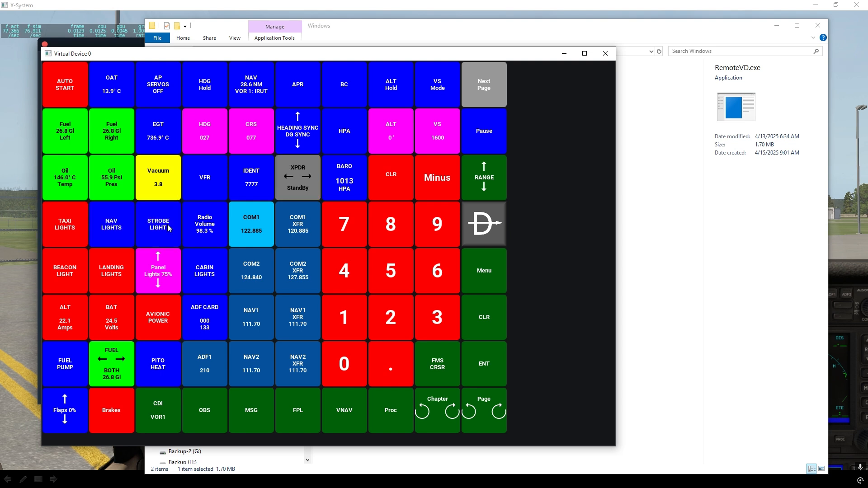
click(168, 225)
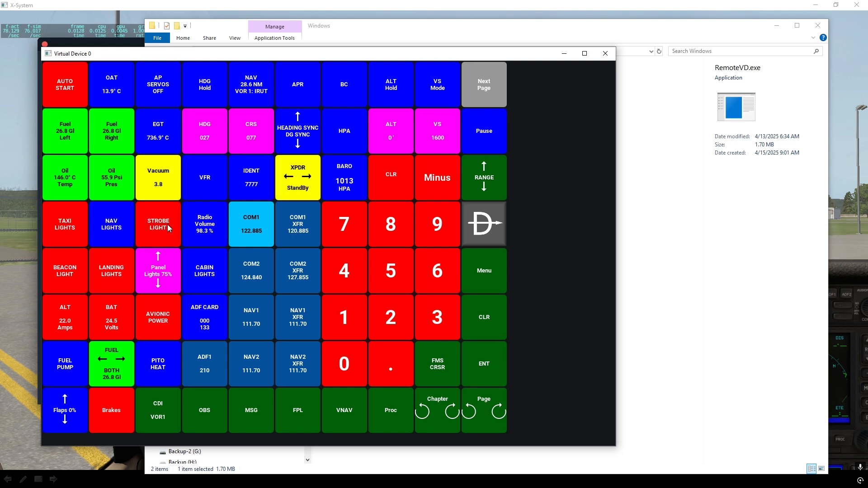
click(65, 423)
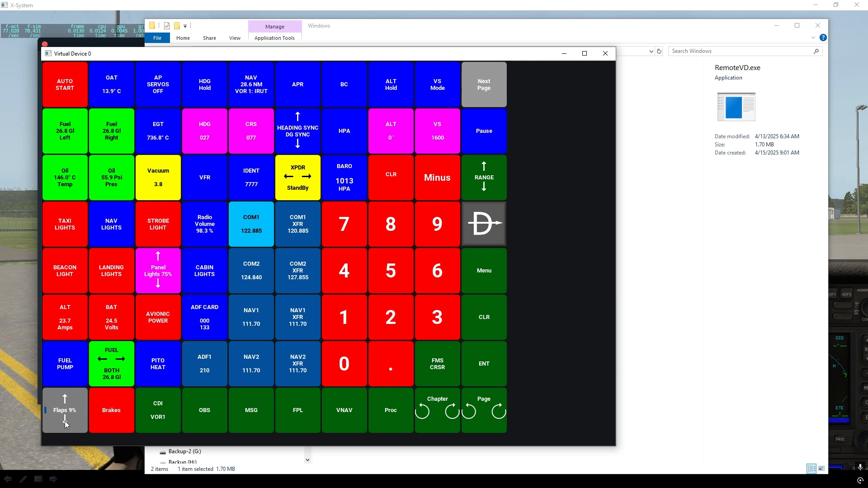
click(65, 397)
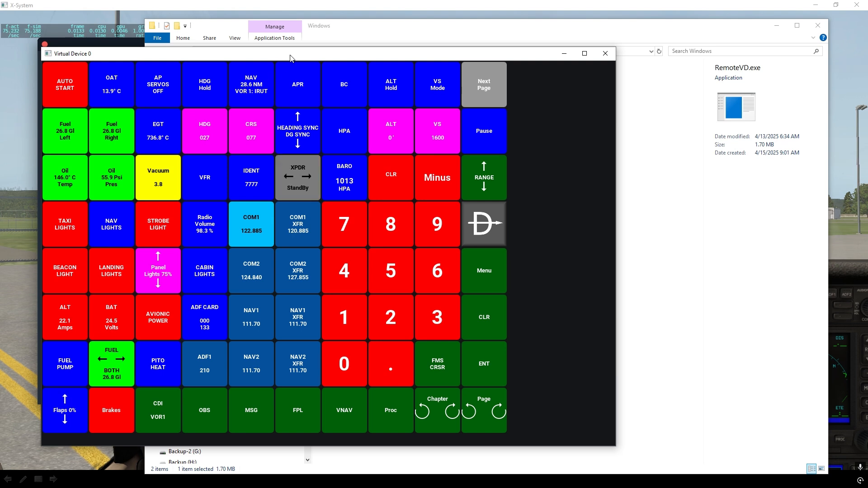
Shrink the Virtual Device 0 window to fit its ten key columns and move it clear of the configuration editor
drag(616, 446, 513, 438)
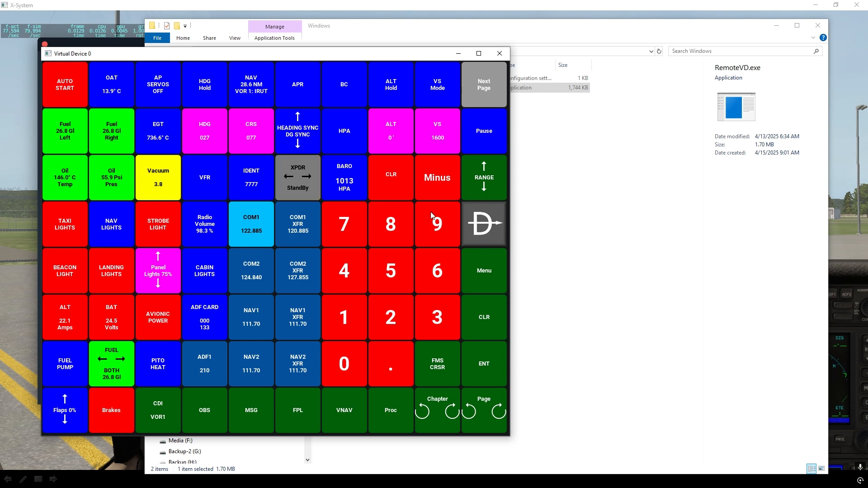
drag(333, 56, 475, 56)
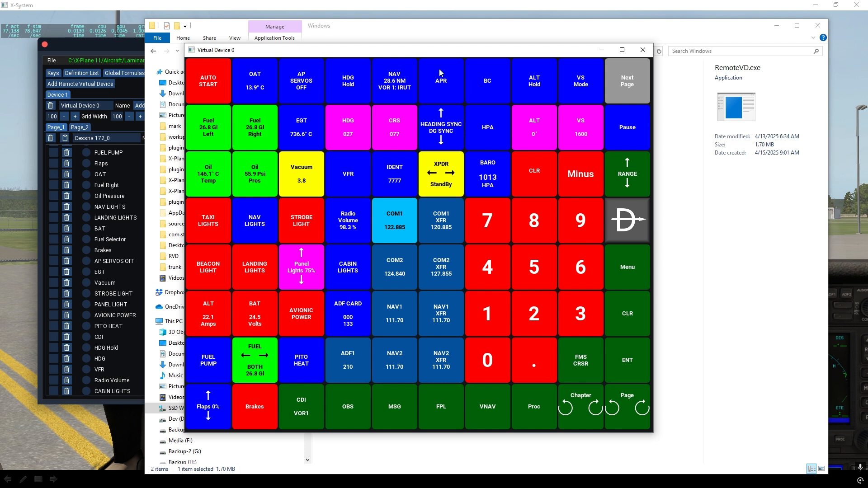
Test the XPDR key on Virtual Device 0 by repeatedly switching the transponder mode in both directions
click(430, 174)
click(453, 172)
click(451, 173)
click(451, 172)
click(451, 172)
click(452, 176)
click(451, 174)
click(452, 175)
click(451, 173)
click(451, 173)
click(451, 174)
Test the Next Page and Previous Page keys by switching back and forth between the two device pages
click(632, 80)
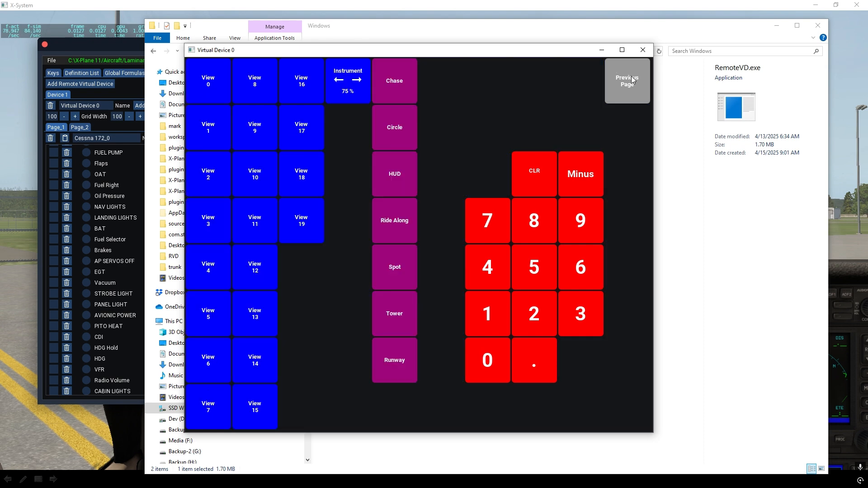
click(631, 81)
click(624, 78)
click(628, 85)
click(633, 81)
click(631, 79)
click(630, 83)
click(631, 84)
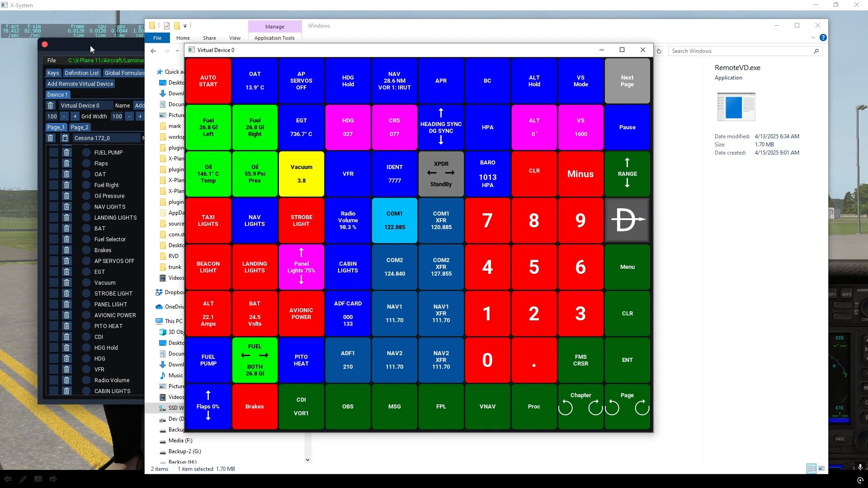
Minimize File Explorer and arrange a reduced X-System window beside the Virtual Device 0 window
click(777, 26)
drag(505, 56, 666, 78)
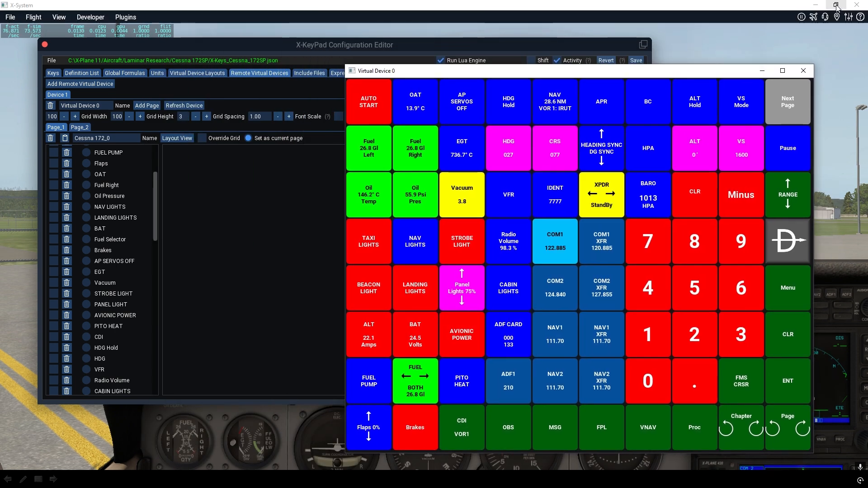
click(836, 5)
drag(478, 44, 416, 44)
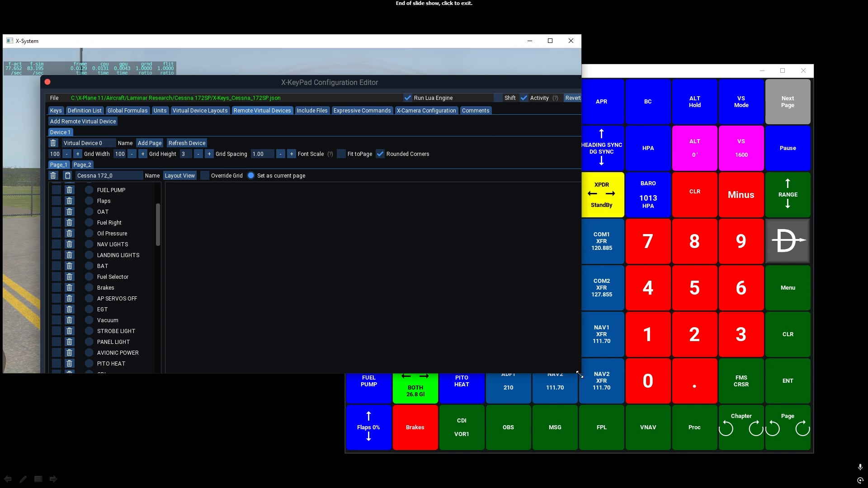
drag(579, 374, 580, 383)
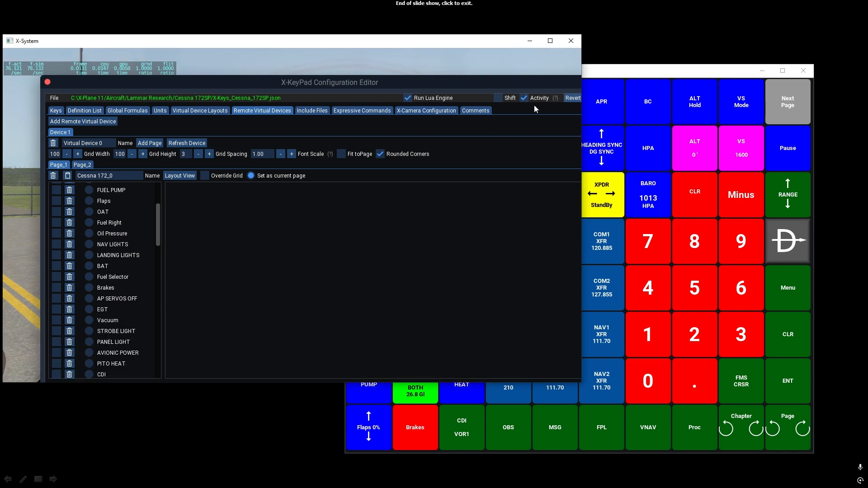
click(646, 220)
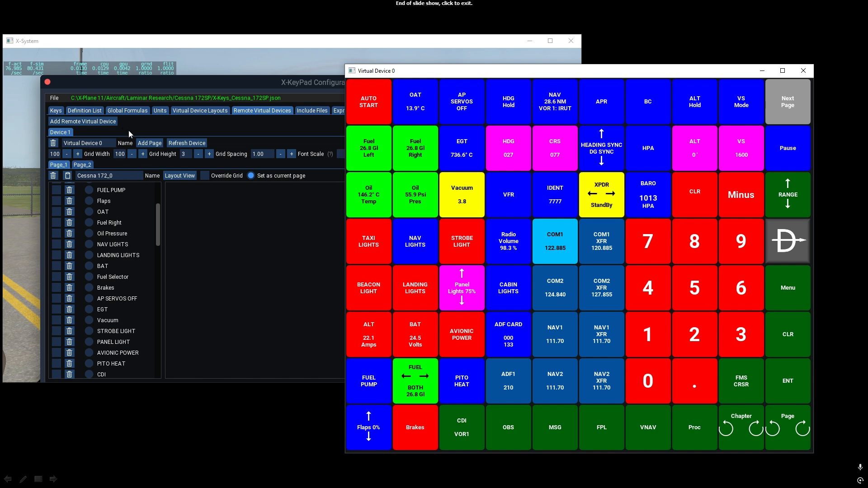
In the Cessna 172_0 layout view, swap XPDR and Baro so XPDR sits at column 6, row 2, and refresh the device
click(179, 176)
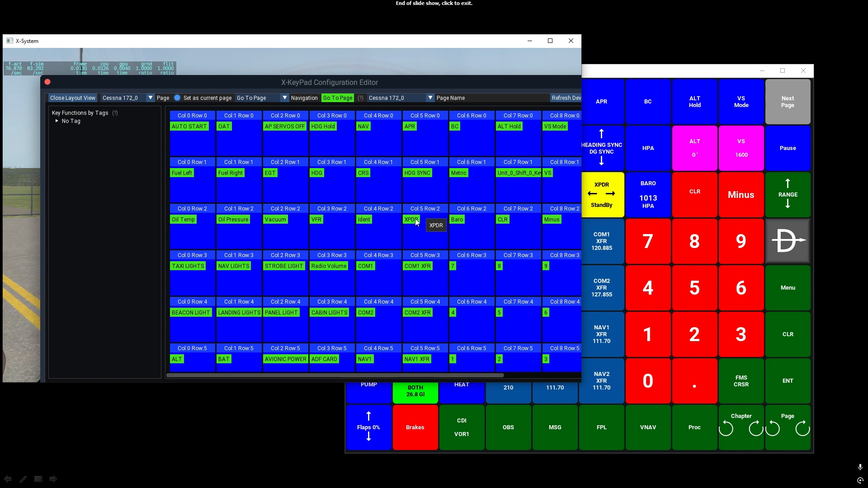
drag(417, 222, 470, 215)
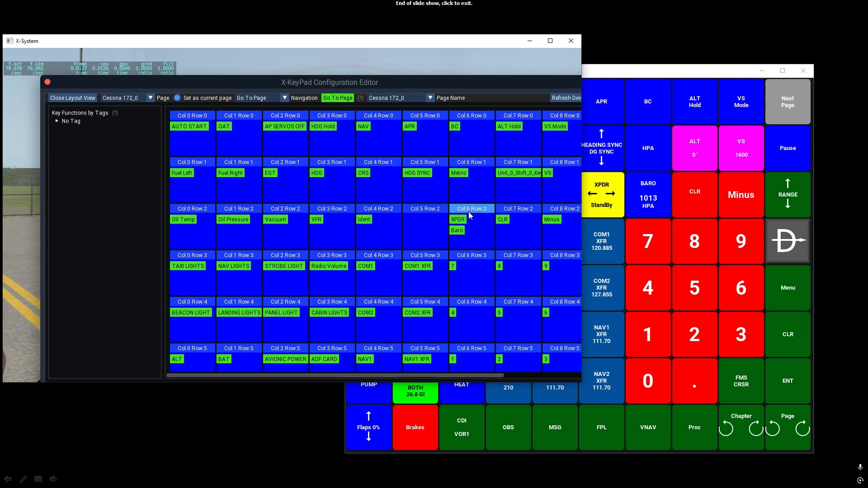
drag(461, 231, 429, 211)
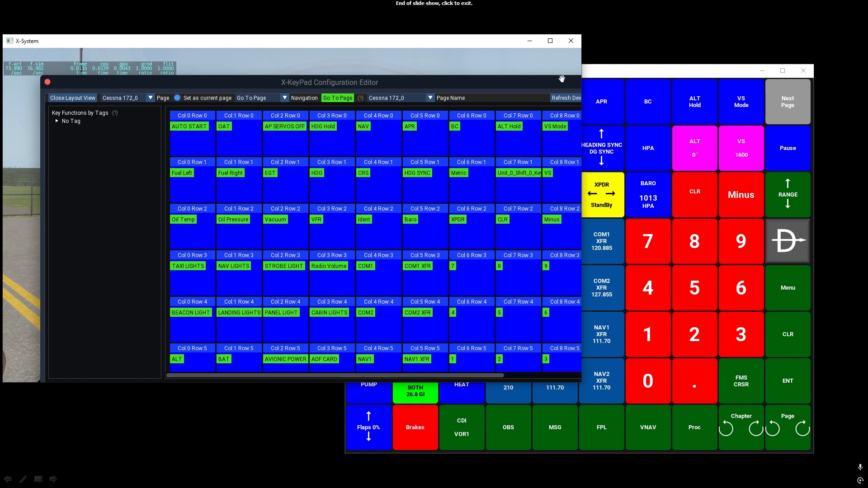
drag(533, 83, 514, 82)
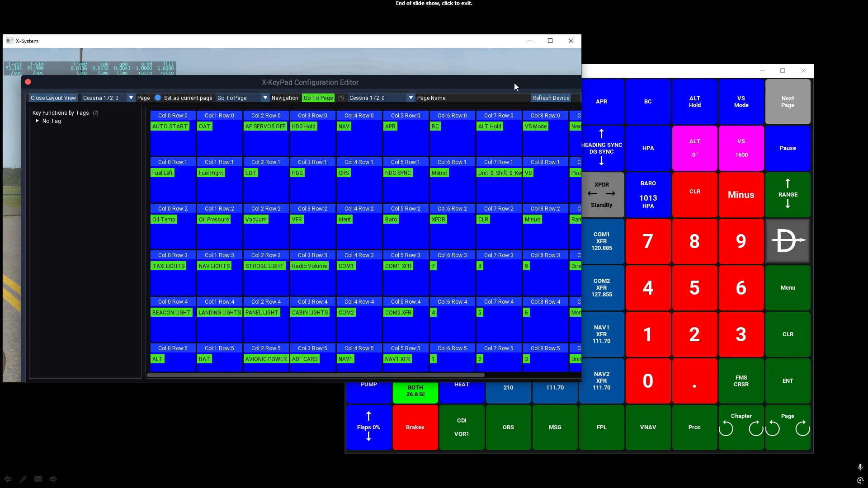
click(554, 99)
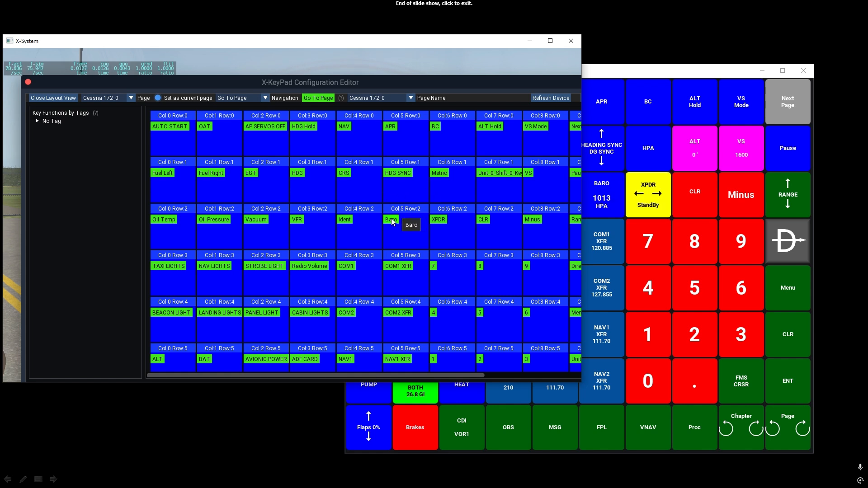
Widen the X-System window, delete the Baro key from column 5, row 2, and refresh the device
drag(425, 375, 513, 376)
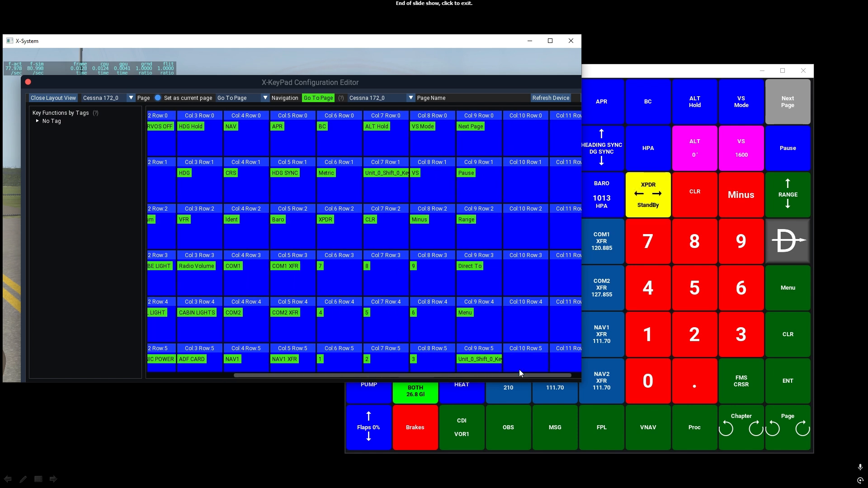
drag(582, 191, 675, 191)
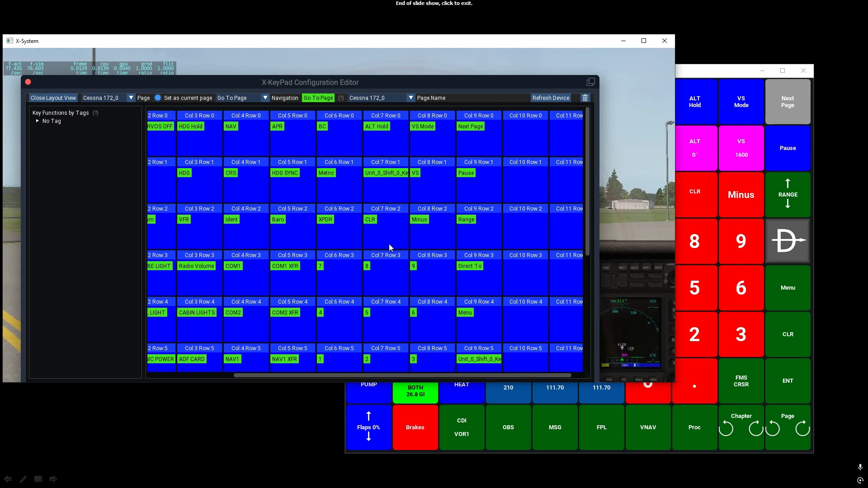
drag(278, 220, 585, 98)
click(549, 99)
click(695, 72)
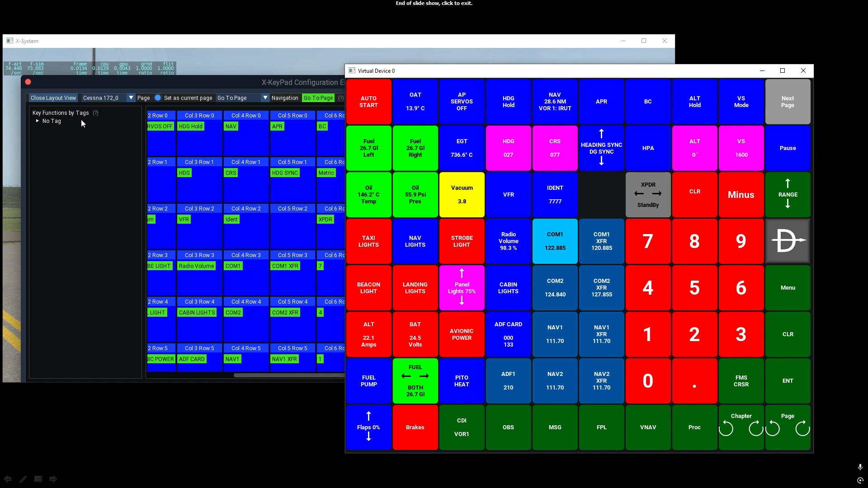
Close and reopen the Cessna 172_0 layout view and check the key functions listed under No Tag
click(60, 98)
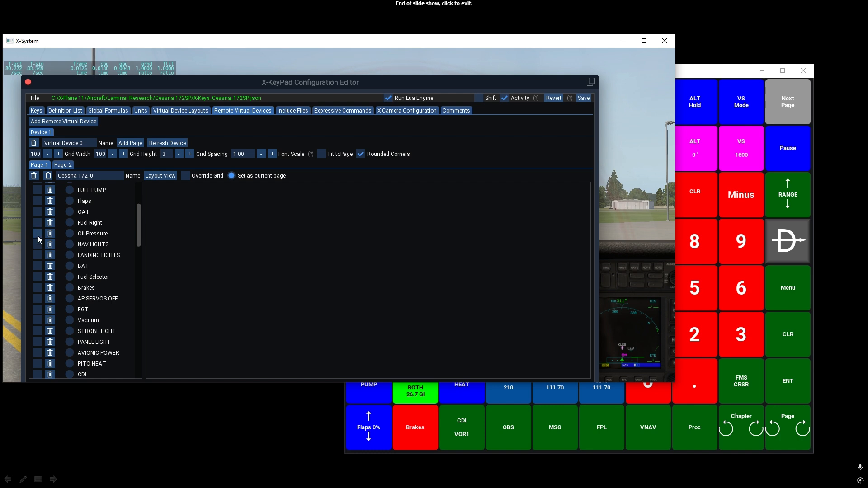
click(164, 175)
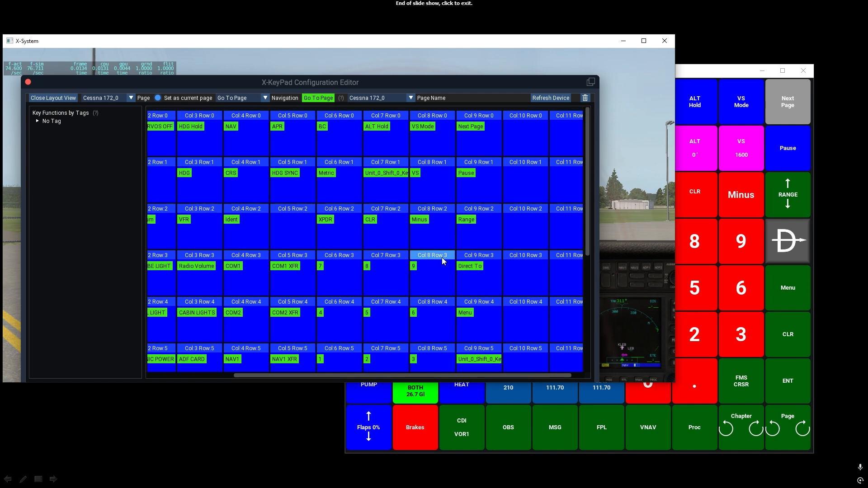
click(38, 121)
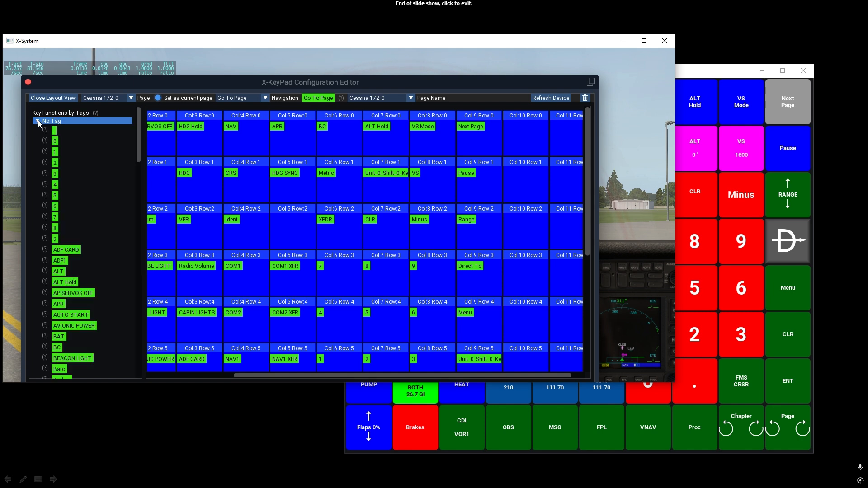
click(38, 122)
click(42, 122)
click(42, 122)
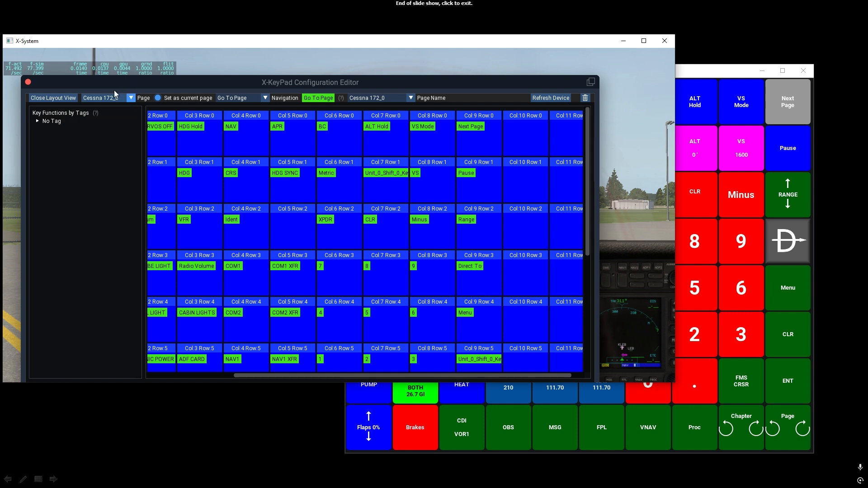
Close the layout view, filter the definition list for COM, and tag COM1, COM2, COM1 XFR and COM2 XFR as Radios
click(61, 96)
click(71, 110)
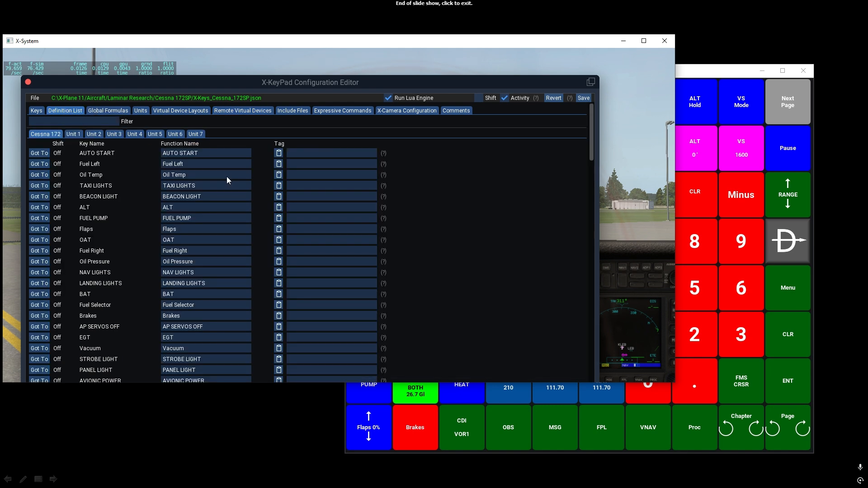
click(70, 120)
text(COM)
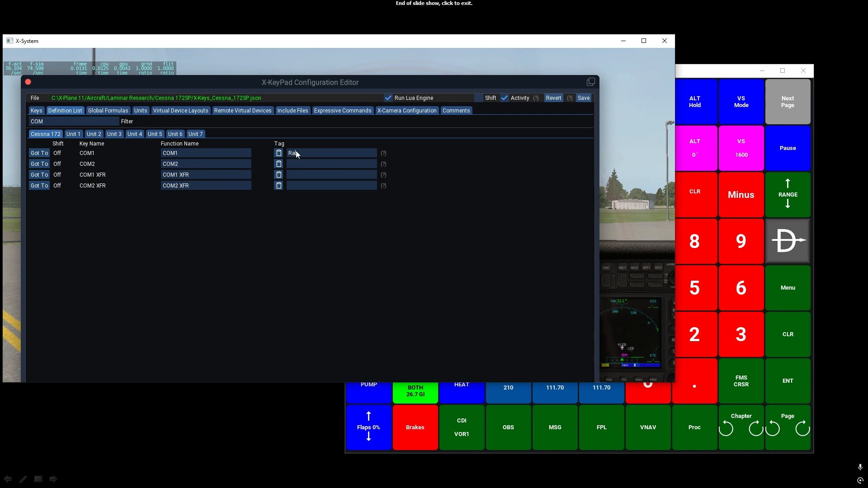
drag(309, 155, 277, 155)
click(278, 164)
click(279, 174)
click(278, 186)
Filter the definition list for NAV and tag NAV1, NAV2, NAV1 XFR and NAV2 XFR as Radios, leaving NAV untagged
drag(68, 123, 5, 120)
text(XPDR)
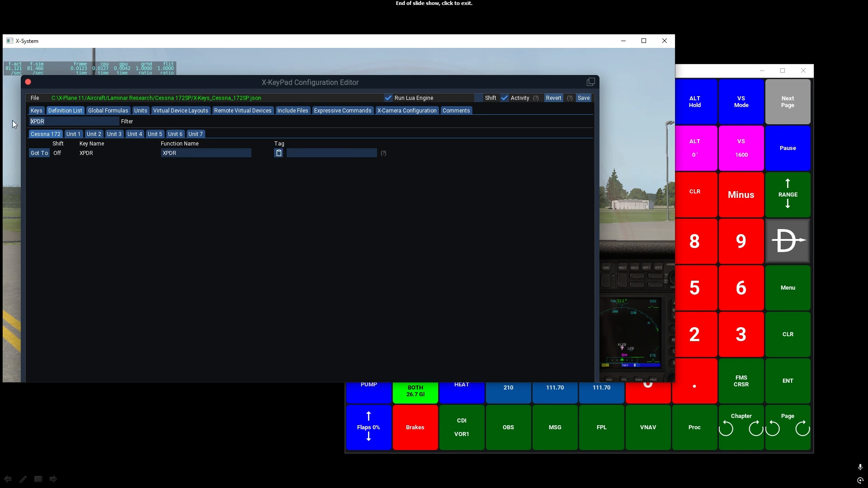
text(NAV)
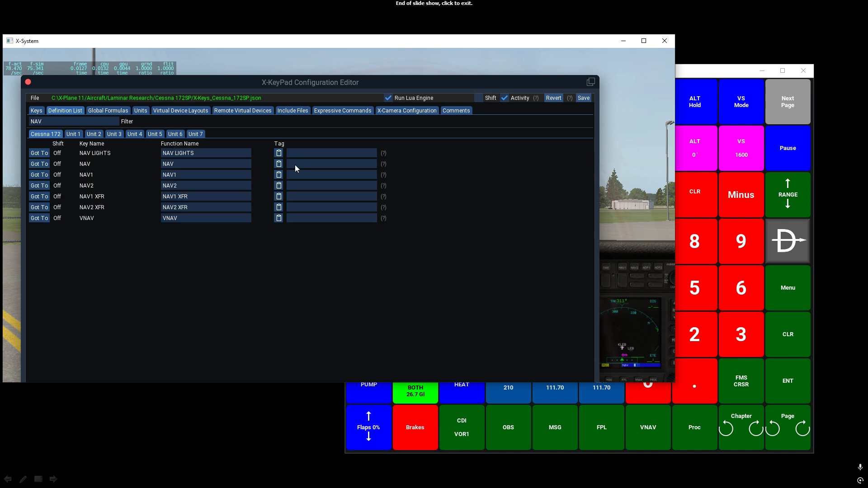
click(279, 164)
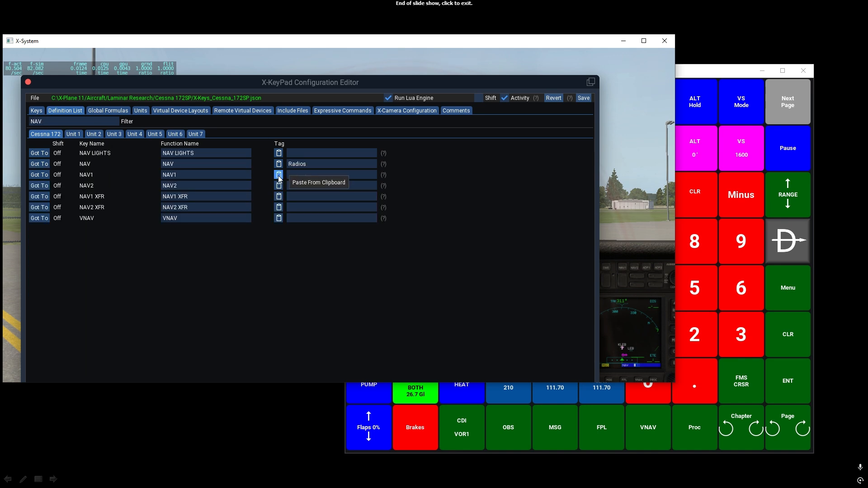
drag(311, 166, 284, 166)
key(Delete)
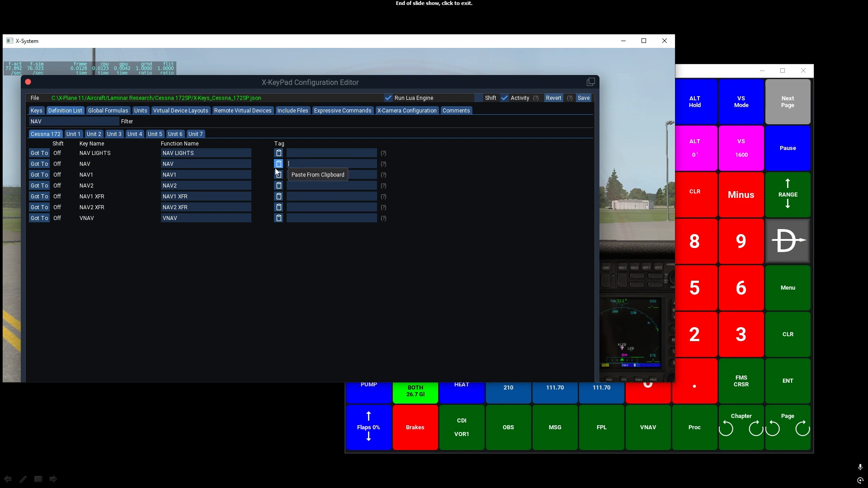
click(278, 174)
click(278, 185)
click(279, 197)
click(278, 207)
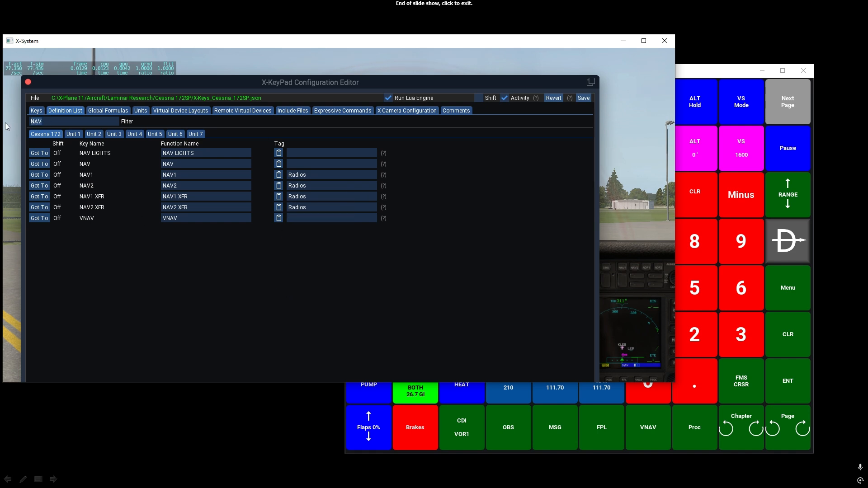
Filter the definition list for LIGHT and tag all taxi, beacon, nav, landing, strobe, panel and cabin light functions as Lights
text(LISGHT)
key(BackSpace)
key(BackSpace)
key(BackSpace)
key(BackSpace)
text(GHT)
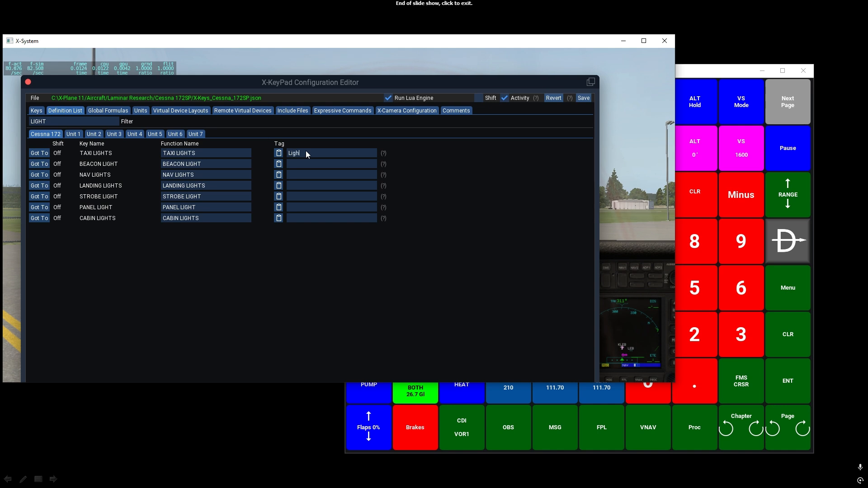
click(278, 164)
click(278, 185)
click(279, 196)
click(278, 207)
click(278, 218)
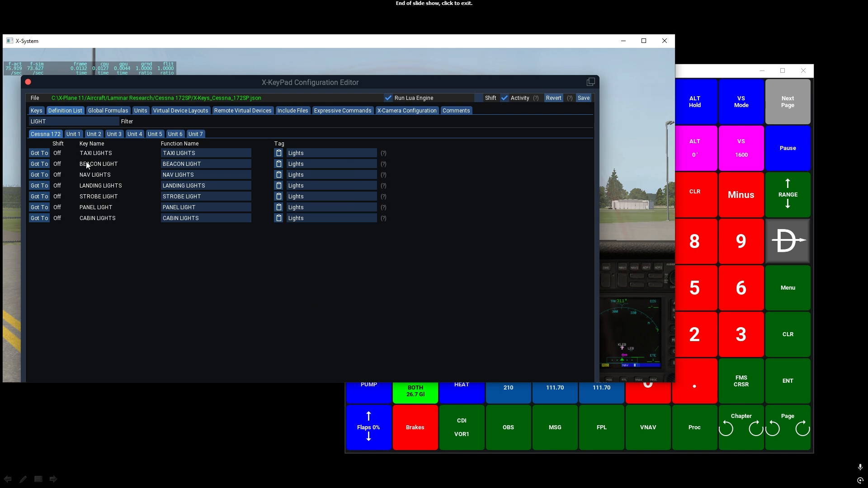
Reopen the Cessna 172_0 layout view and check the key functions grouped under No Tag, Lights and Radios
click(238, 110)
click(161, 176)
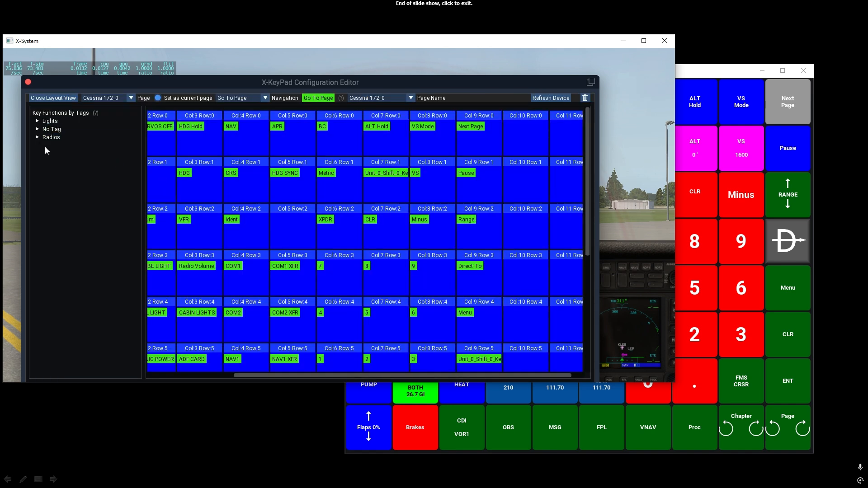
click(38, 131)
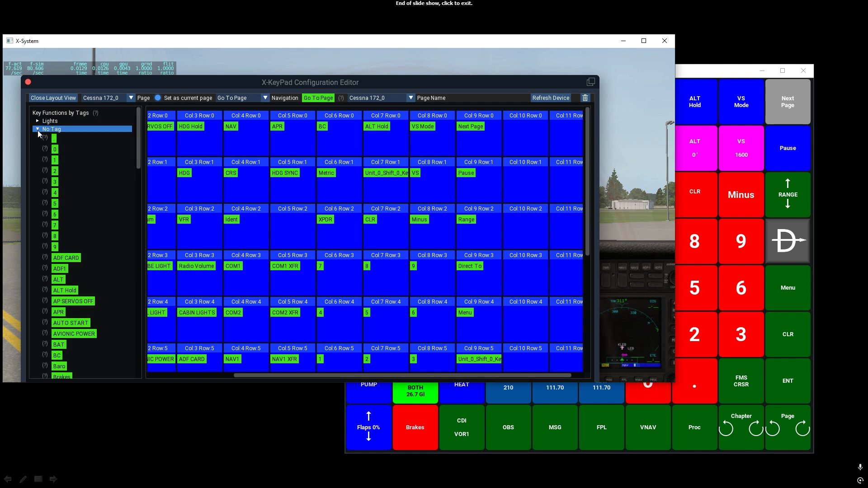
click(37, 130)
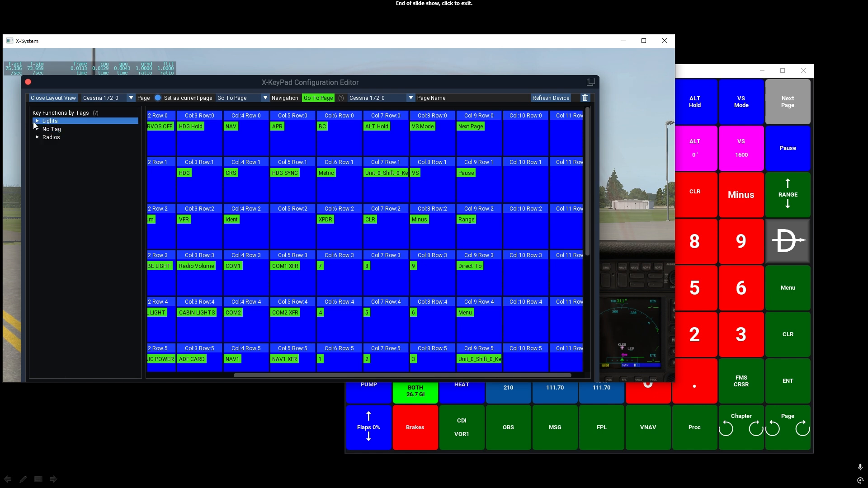
click(33, 121)
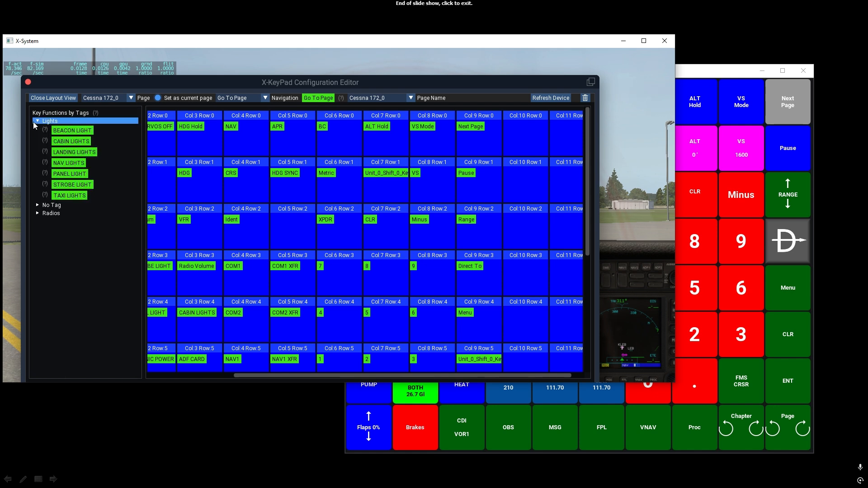
click(33, 121)
click(36, 137)
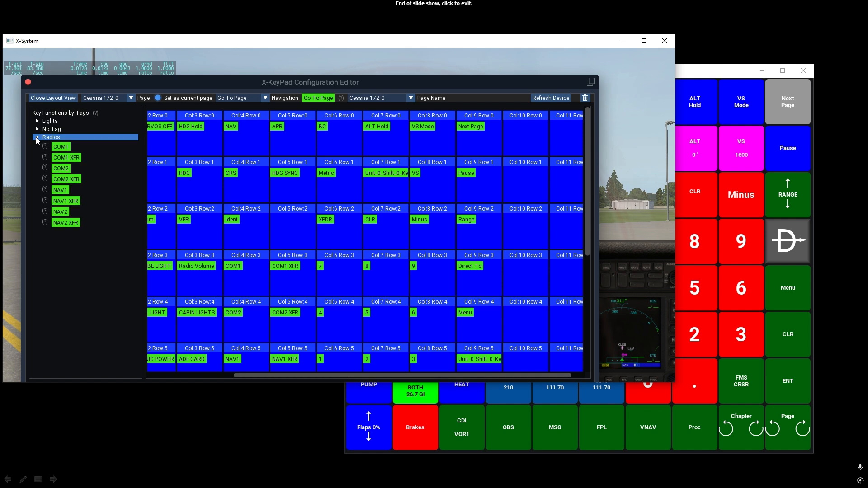
click(36, 137)
click(35, 122)
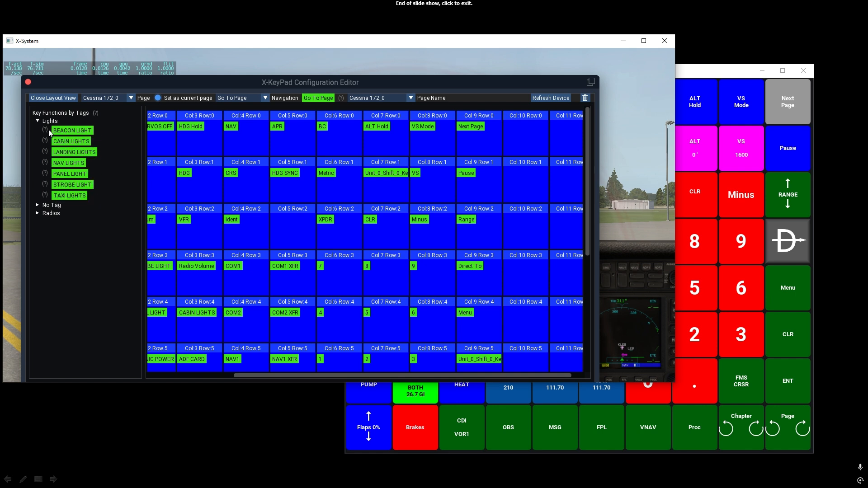
mouse_move(45, 197)
Close the layout view and save the configuration, bringing the Virtual Device 0 window forward and moving it further over X-System
click(54, 98)
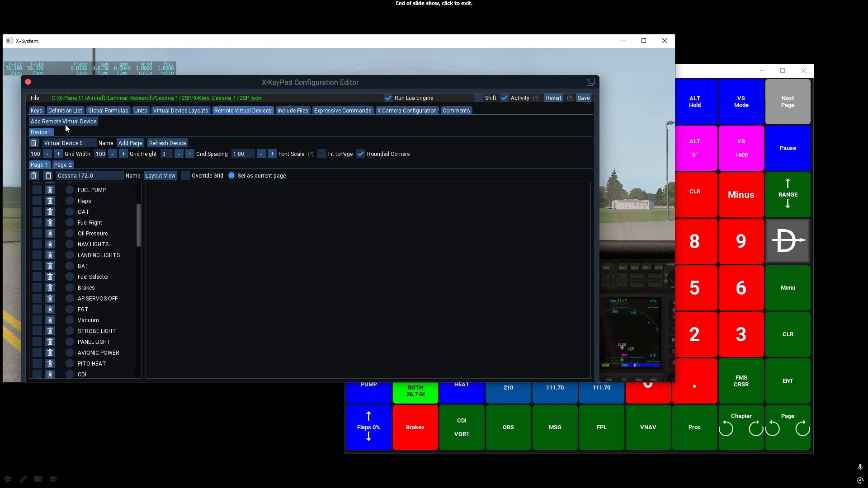
click(583, 98)
click(726, 76)
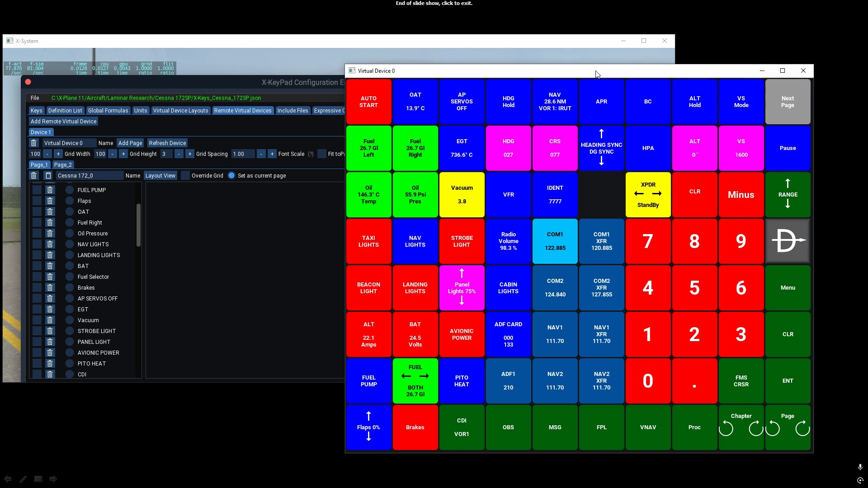
drag(595, 72, 535, 75)
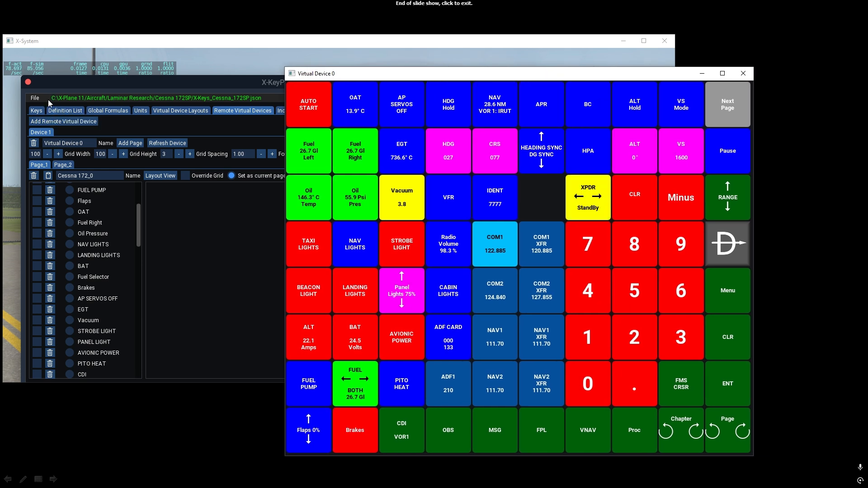
Open X-KeyPad's Stream Deck Configuration Editor in X-System and display its definition list
click(77, 83)
click(128, 54)
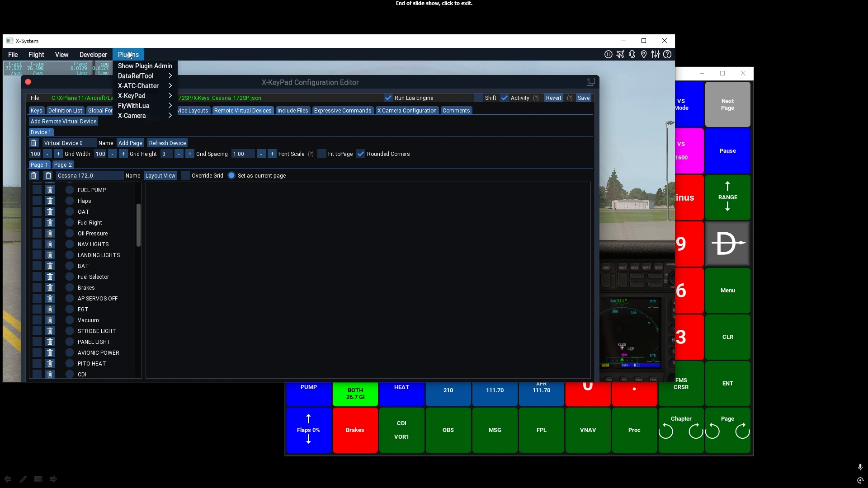
mouse_move(137, 99)
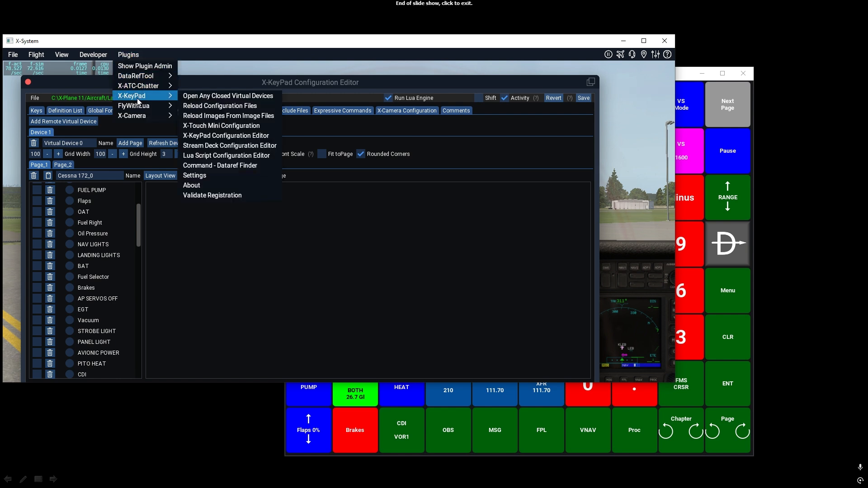
click(214, 145)
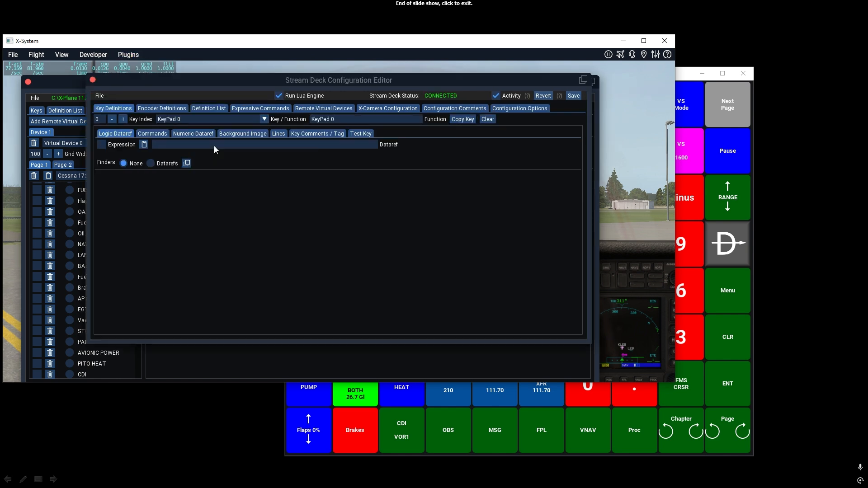
drag(235, 78, 178, 78)
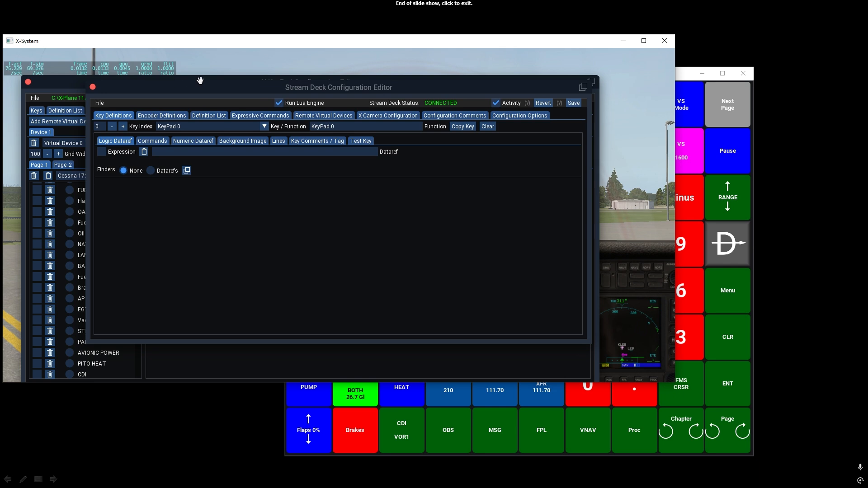
click(210, 116)
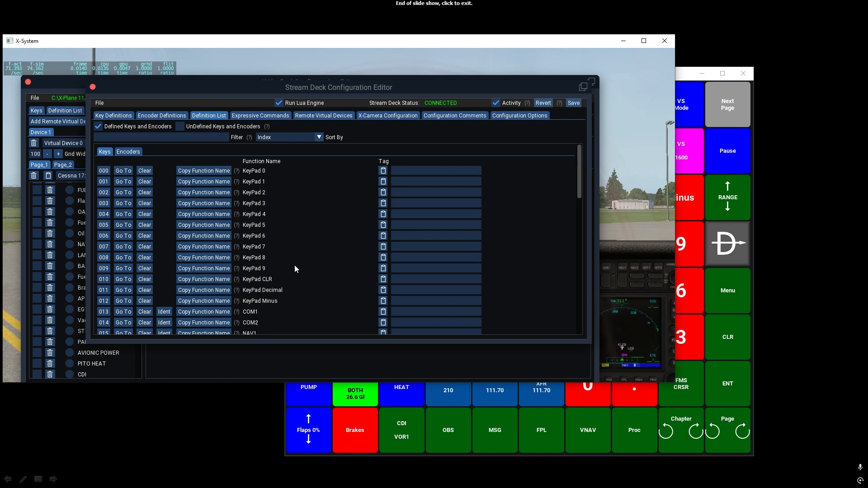
Add a remote virtual device to the Stream Deck configuration and open the layout view of its Page 1
click(312, 115)
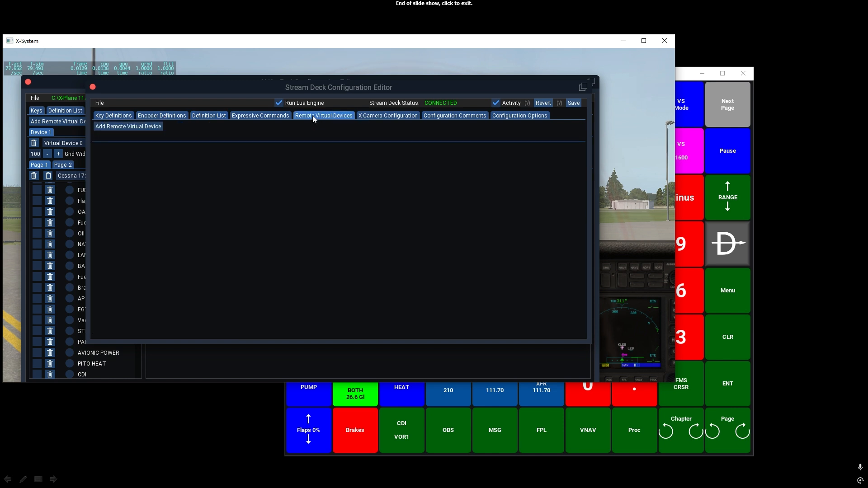
click(110, 128)
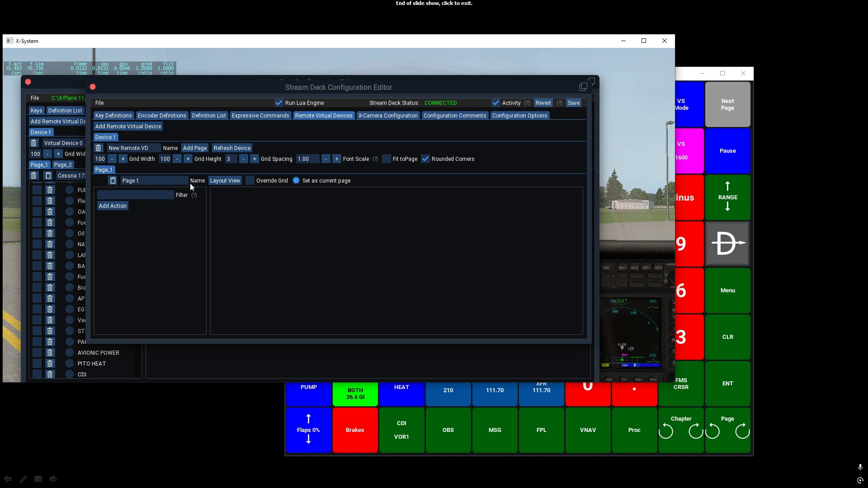
click(227, 181)
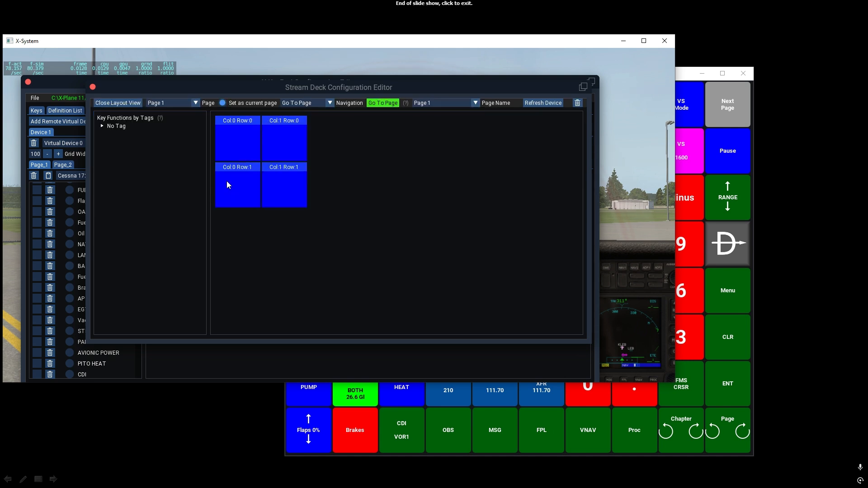
Place the untagged COM1 function at column 0, row 0 and COM2 at column 1, row 0
click(102, 127)
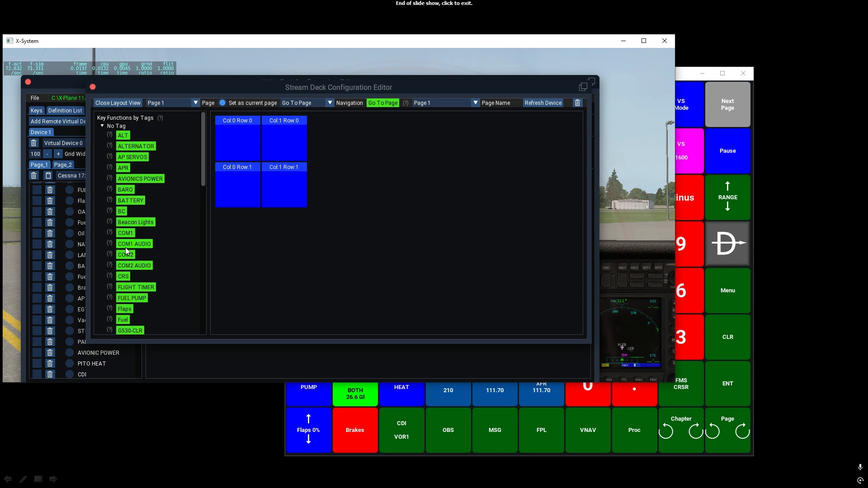
drag(133, 235, 230, 132)
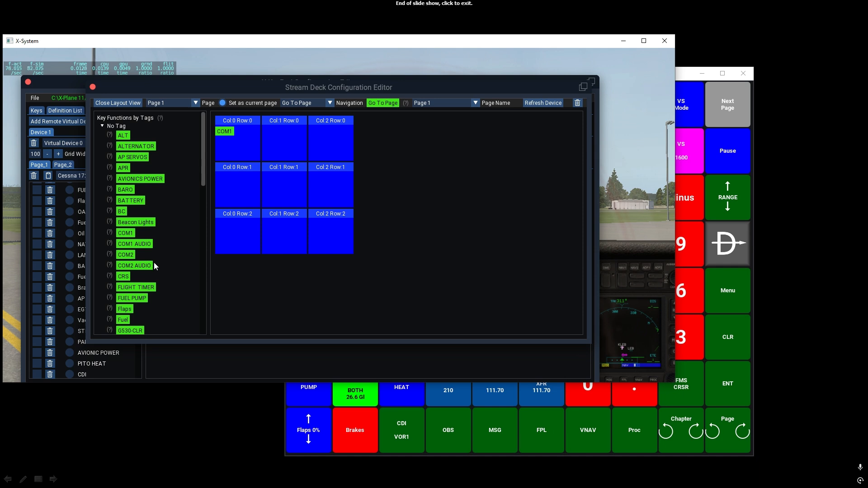
drag(127, 255, 276, 131)
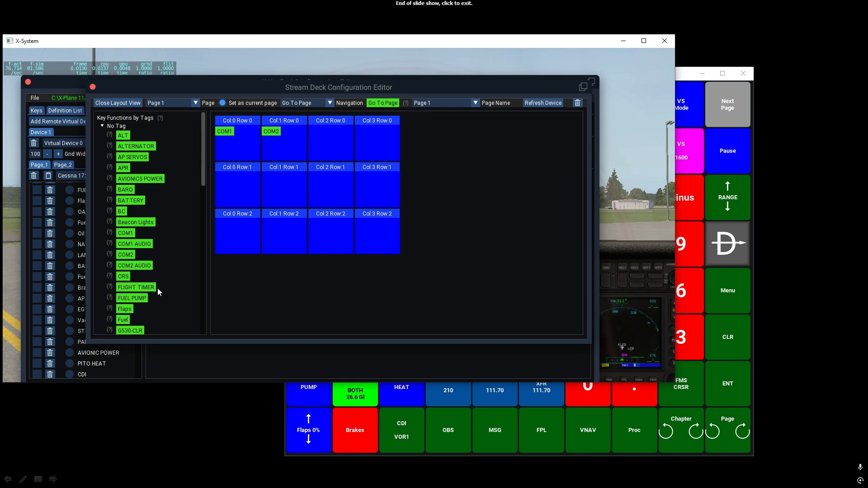
Place Nav Lights at column 0, row 1 and Taxi Lights at column 1, row 1 of the Page 1 layout
scroll(161, 269, down, 8)
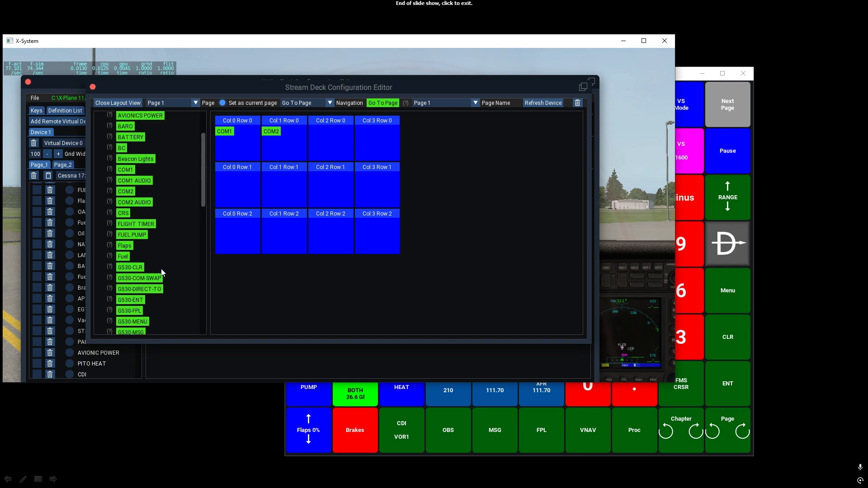
scroll(161, 273, down, 5)
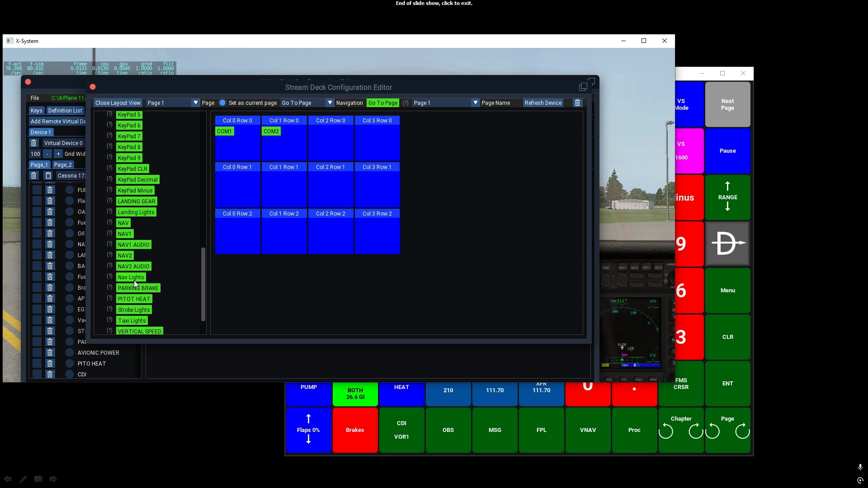
drag(136, 278, 225, 183)
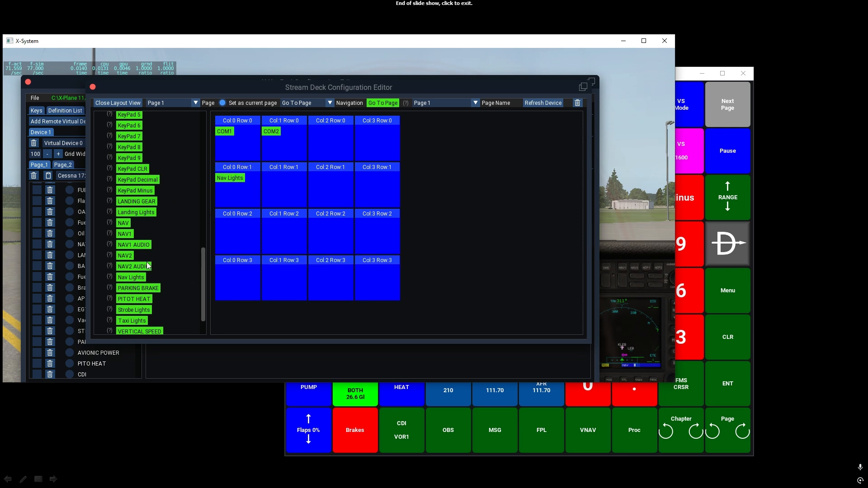
scroll(161, 280, down, 2)
scroll(161, 281, down, 1)
drag(129, 282, 273, 169)
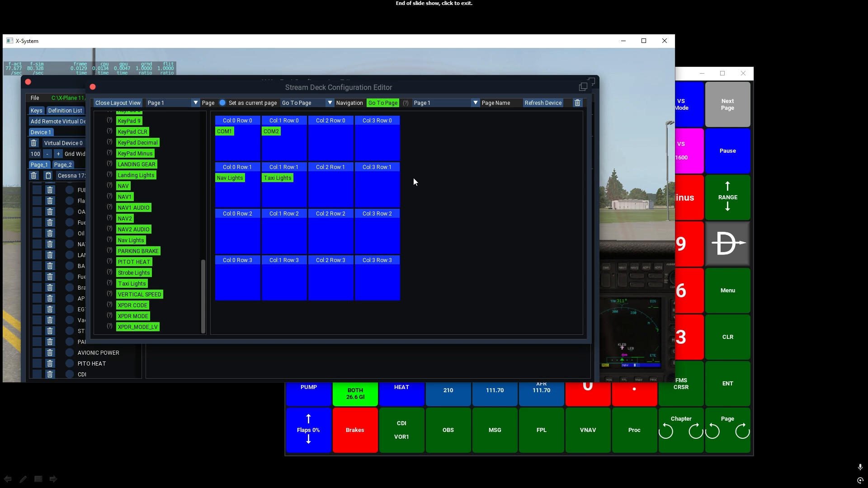
Switch to the RemoteVD Windows folder in File Explorer and move its window to uncover the upper part of Virtual Device 0
click(685, 76)
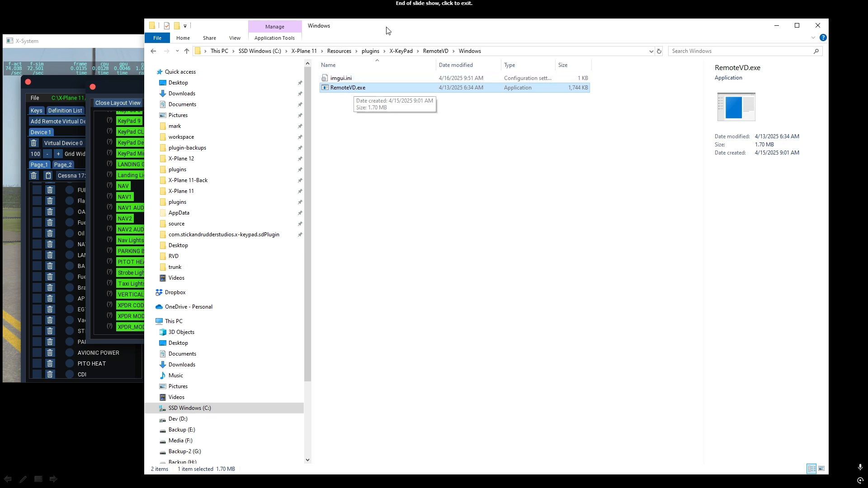
drag(407, 29, 644, 184)
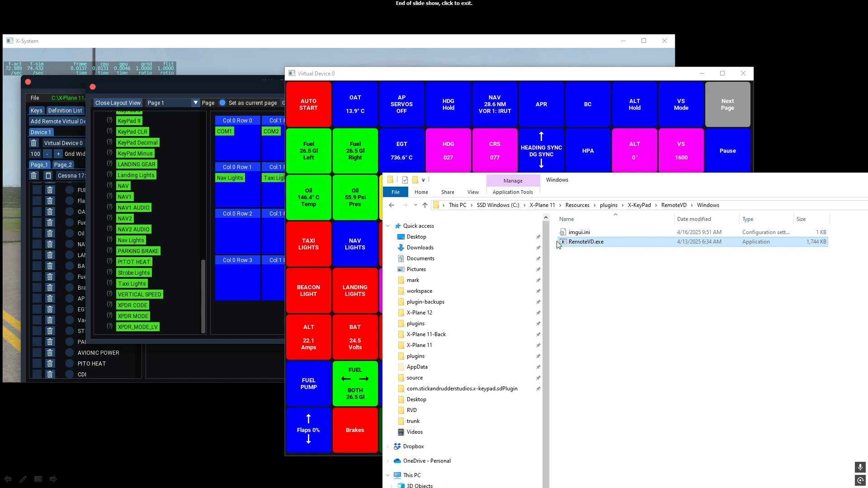
Launch RemoteVD.exe, move the New Remote VD window clear of the layout view, and try its Taxi key
double_click(585, 245)
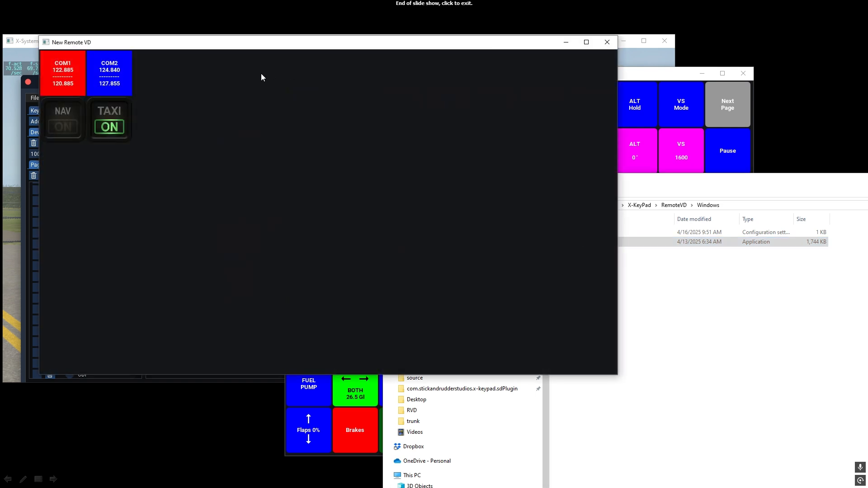
drag(259, 43, 425, 114)
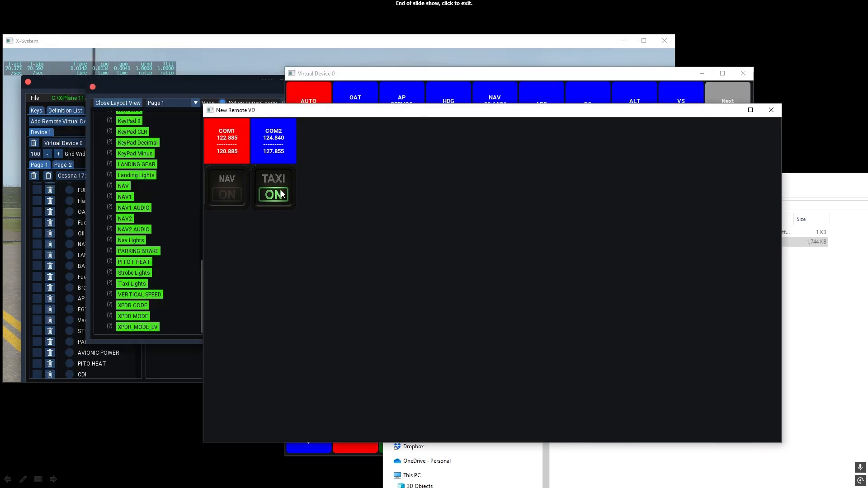
drag(313, 111, 414, 109)
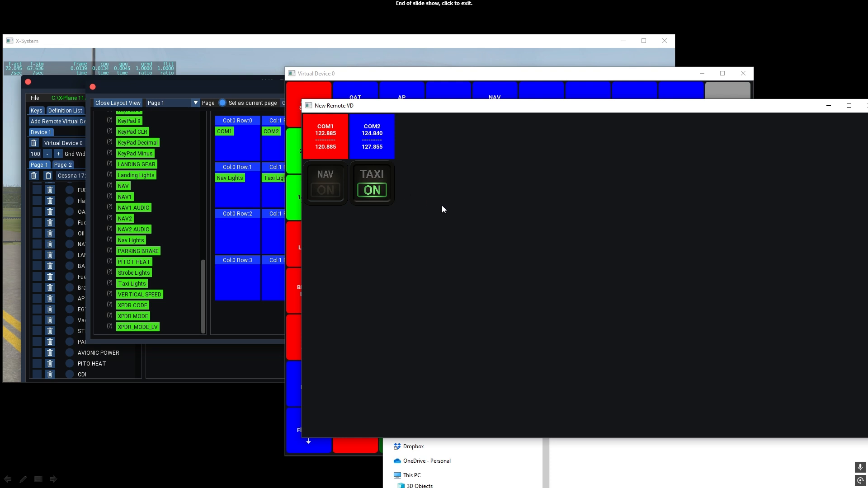
click(376, 180)
click(387, 183)
drag(393, 109, 385, 118)
Leave the Page 1 layout view in the Stream Deck Configuration Editor and show the settings of the COM1 action
click(188, 84)
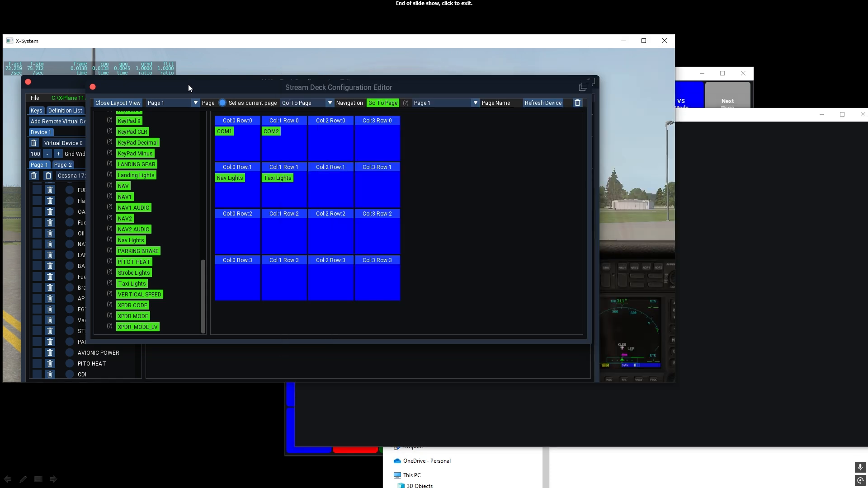
click(110, 103)
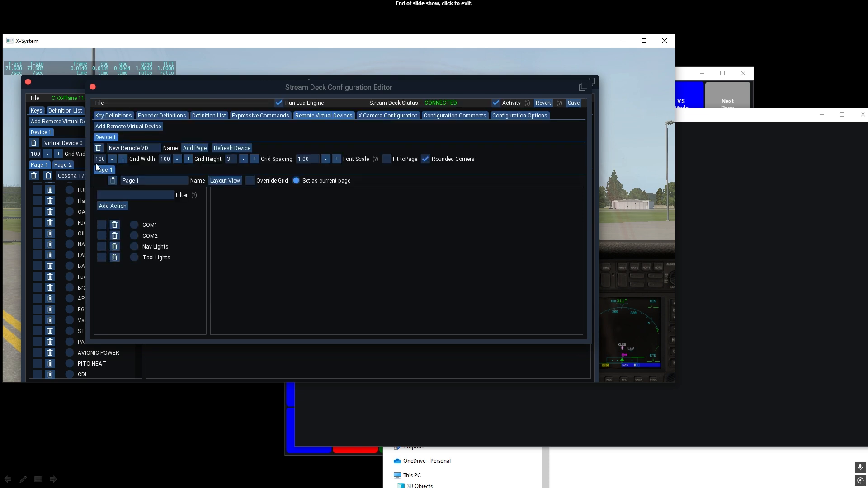
click(135, 225)
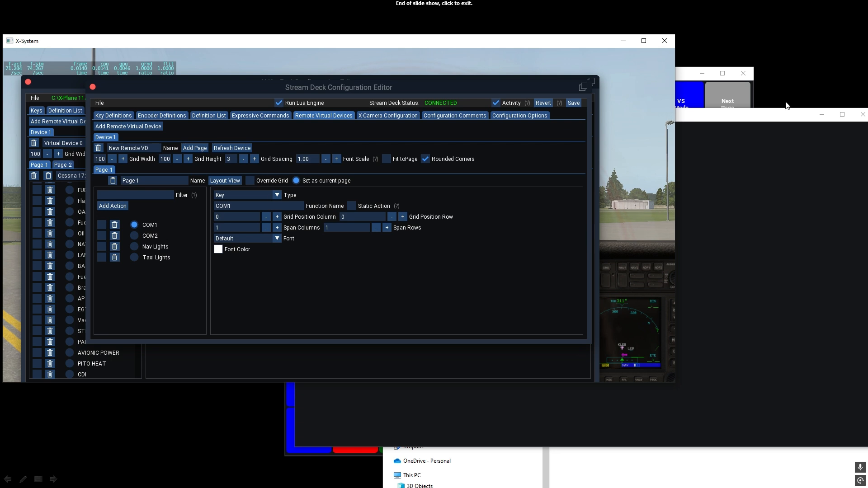
Move the New Remote VD window over and close it
click(741, 119)
drag(739, 118, 696, 118)
click(819, 115)
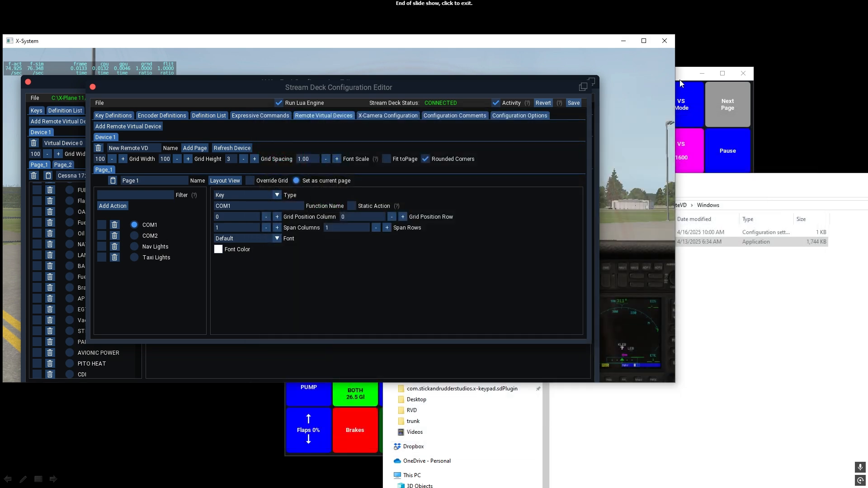
Bring the X-KeyPad Configuration Editor in front of the Stream Deck editor and enlarge the Virtual Device 0 window beyond its key grid
click(683, 78)
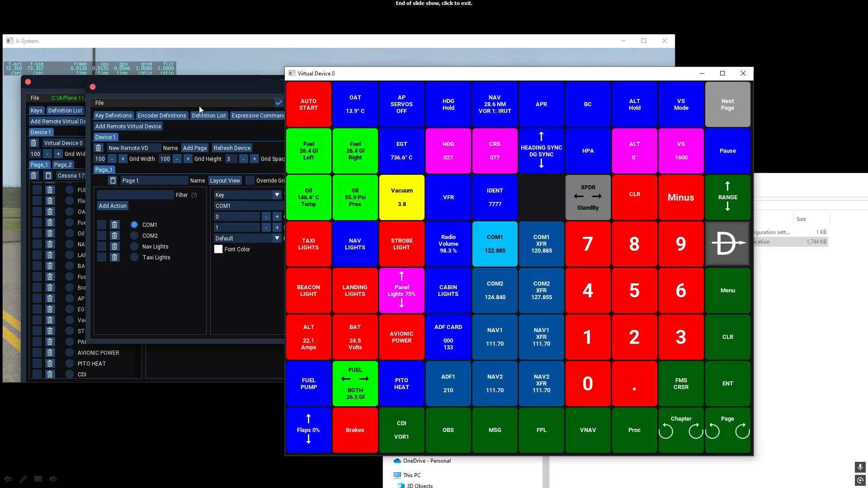
click(160, 77)
click(53, 88)
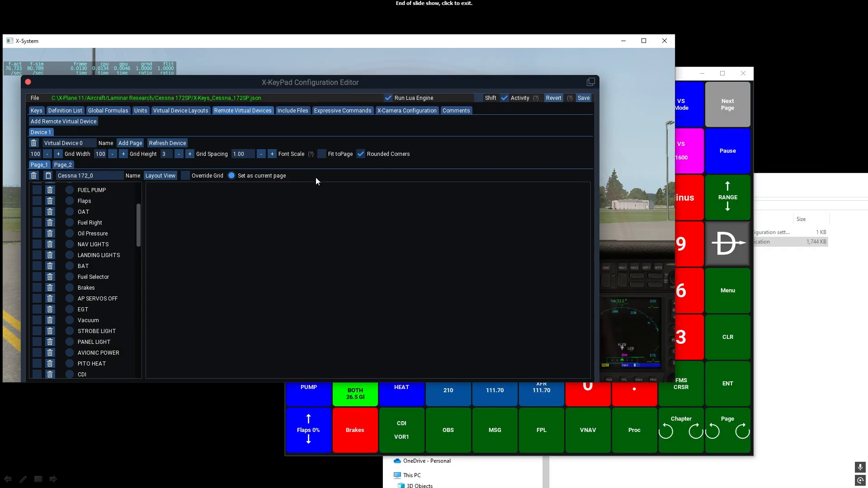
click(686, 77)
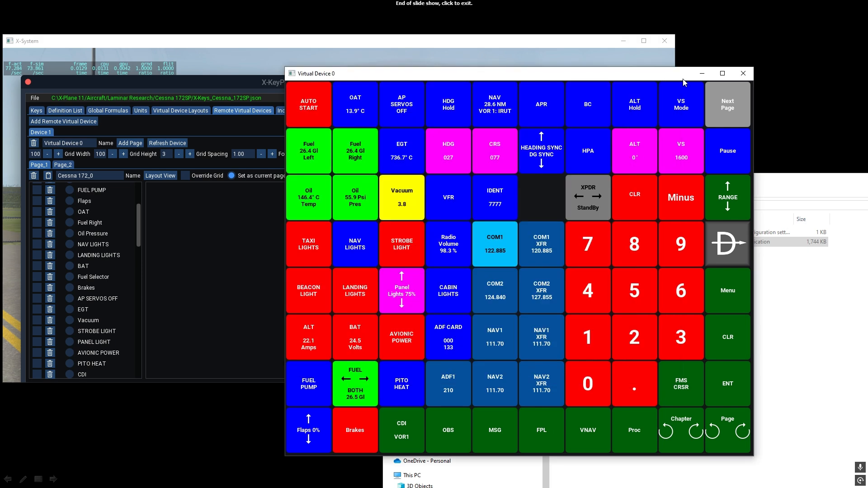
drag(756, 458, 810, 476)
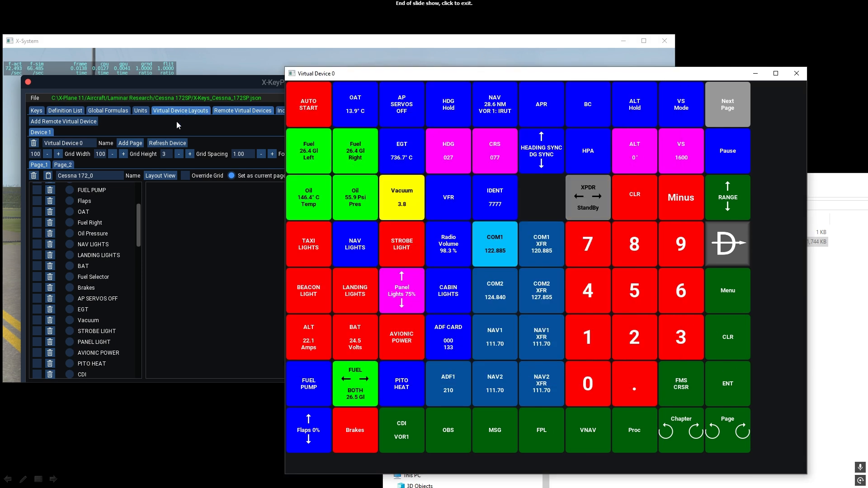
Enable Fit to Page for Virtual Device 0, refresh the device, and resize its window to test the key scaling
click(180, 81)
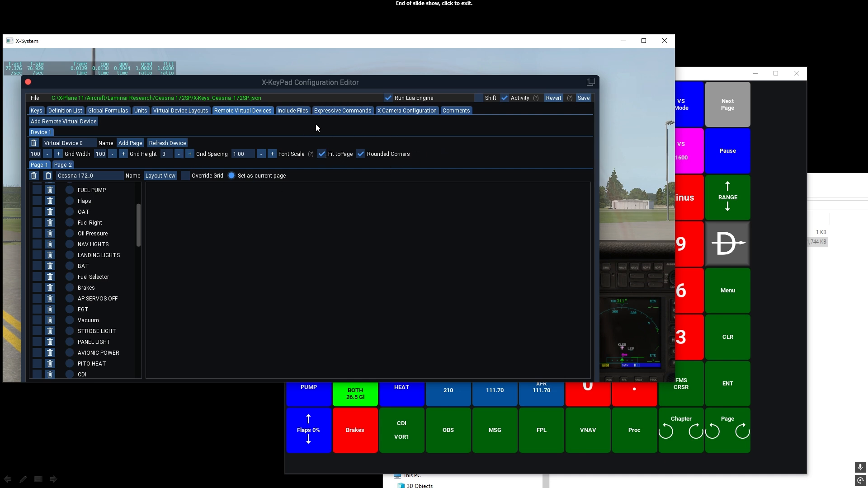
click(167, 143)
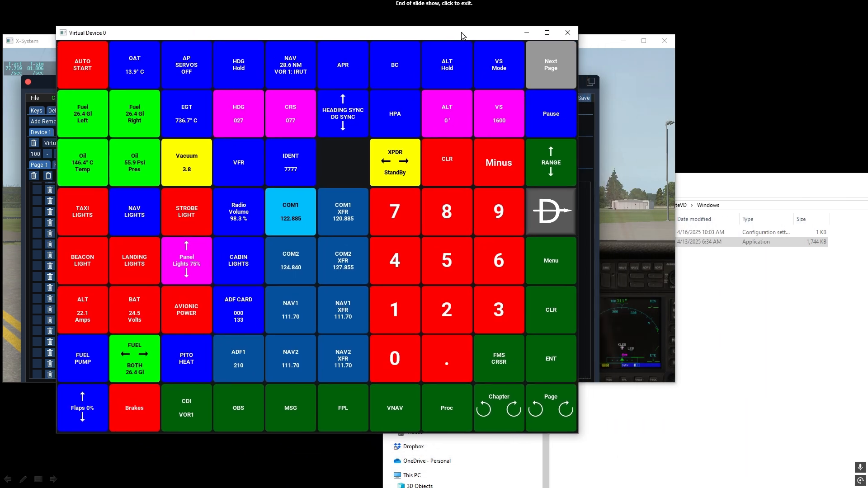
drag(578, 434, 833, 442)
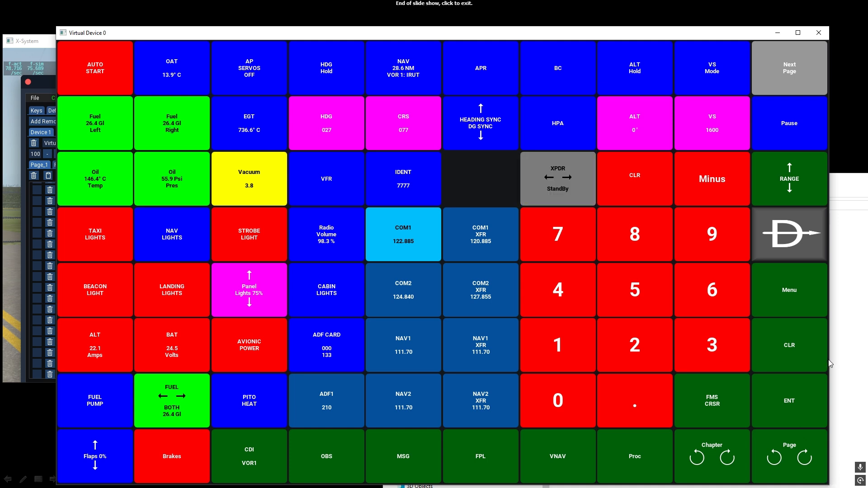
drag(829, 364, 696, 372)
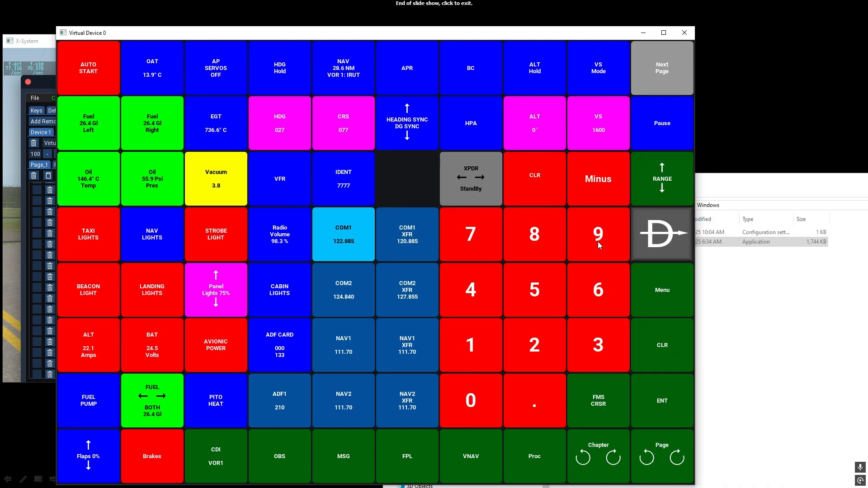
drag(392, 39, 519, 41)
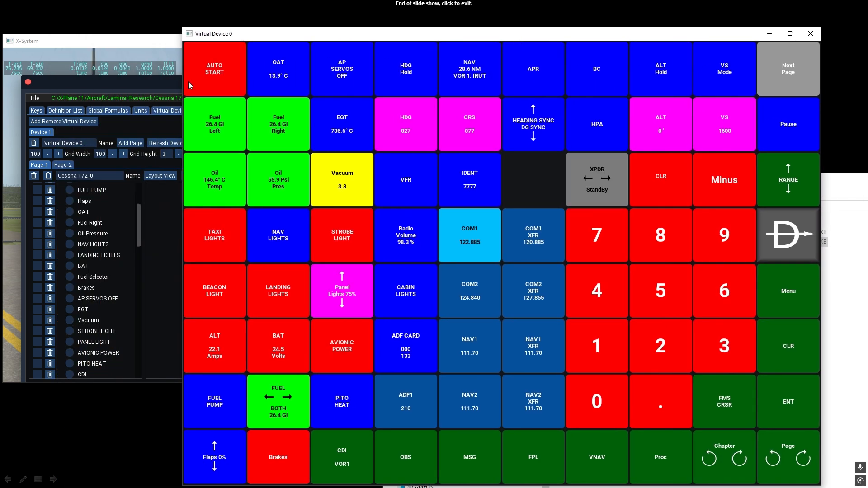
Set the font scale of Virtual Device 0 to 1.50 and close its remote window
click(151, 85)
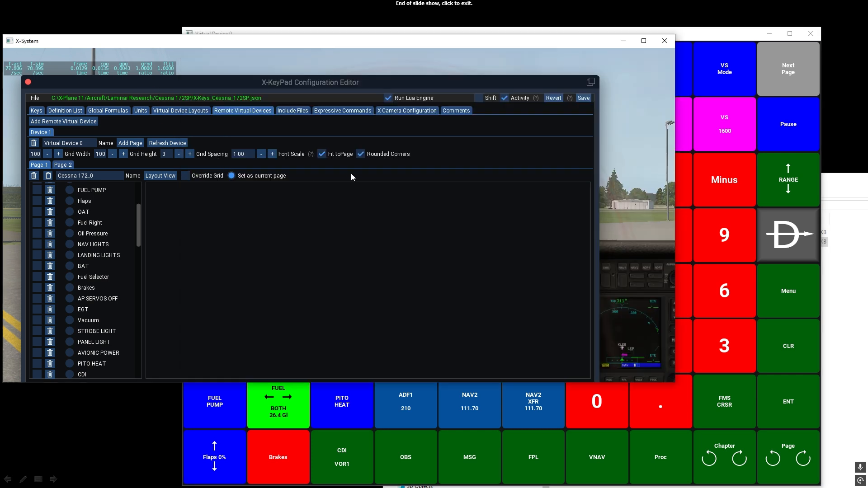
click(272, 153)
click(272, 153)
click(272, 153)
click(272, 153)
click(810, 35)
Run RemoteVD.exe twice from the Windows folder to open both New Remote VD and Virtual Device 0
click(736, 187)
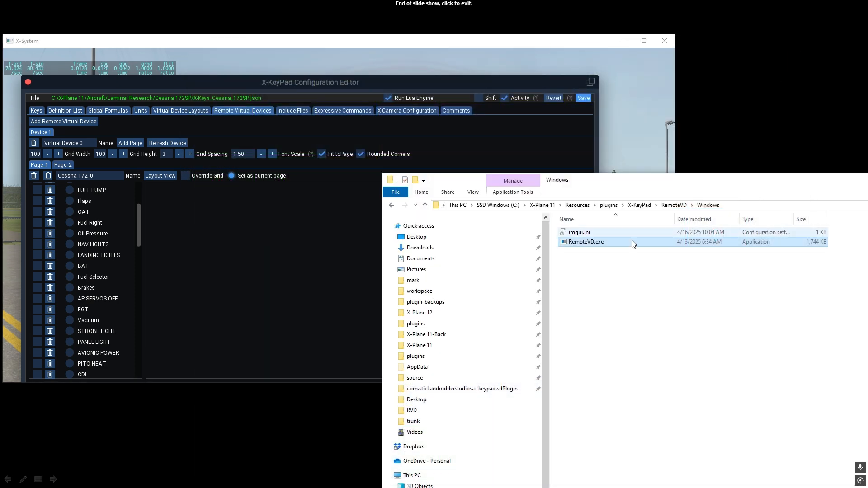
double_click(611, 243)
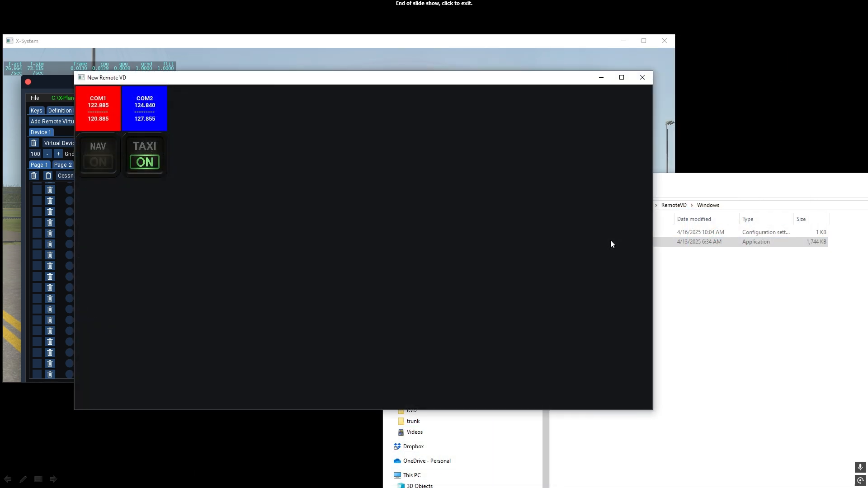
click(703, 183)
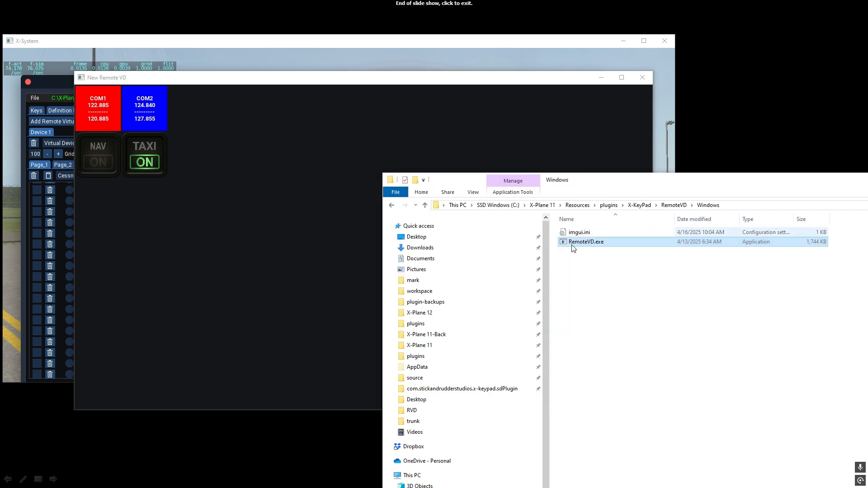
double_click(584, 243)
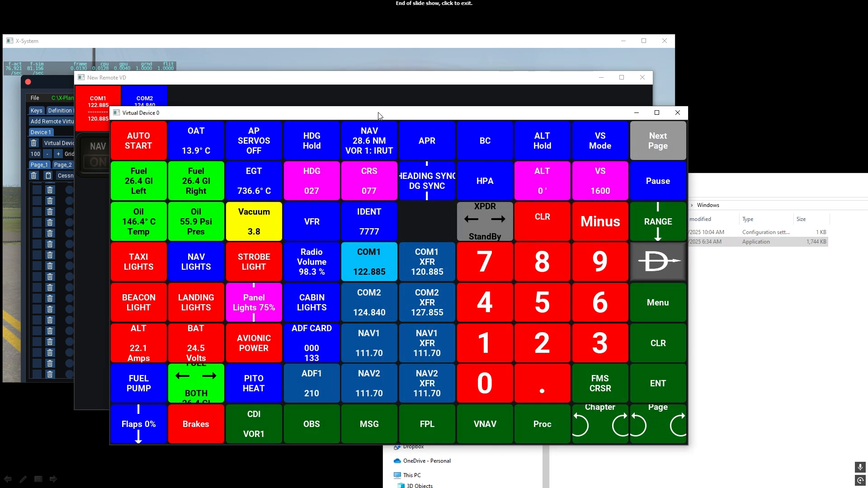
Move and enlarge the Virtual Device 0 window, and maximize it to check how the larger fonts fit the keys
drag(378, 116, 320, 66)
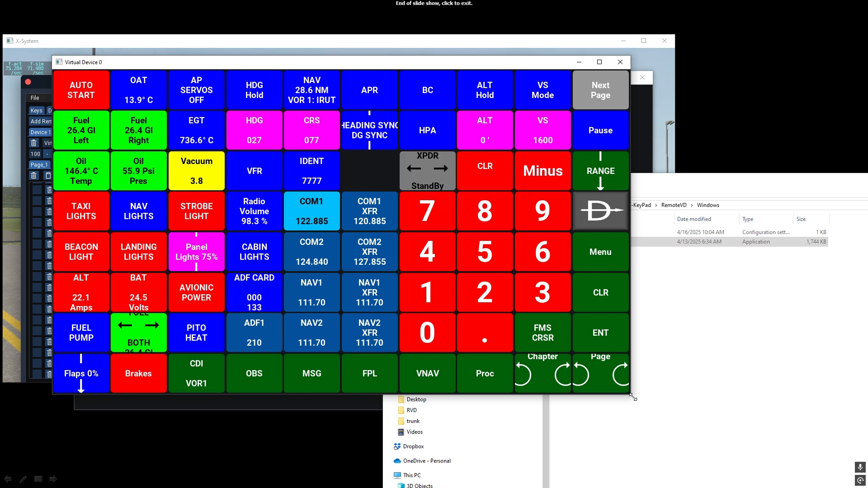
drag(633, 397, 717, 462)
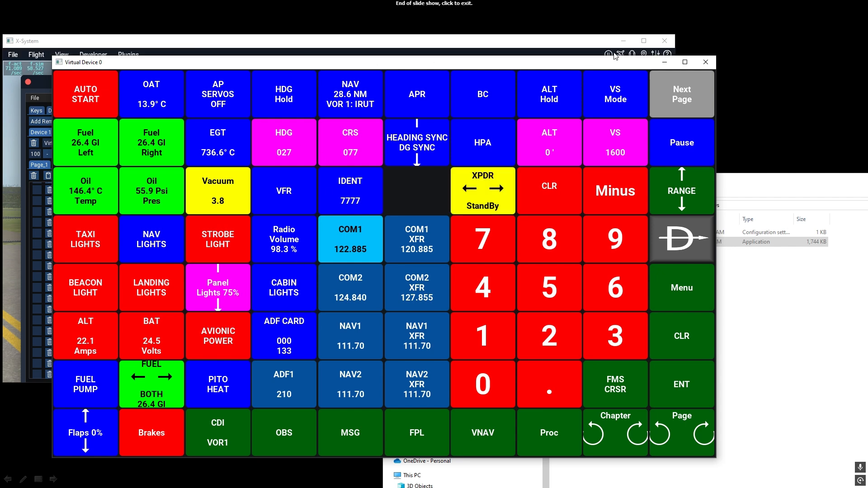
click(685, 63)
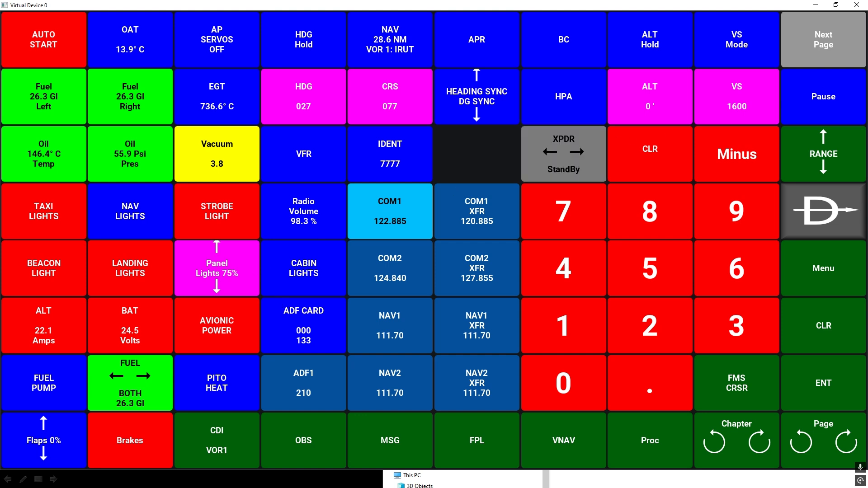
Close both remote device windows and set the font scale of Virtual Device 0 to 1.00
click(855, 4)
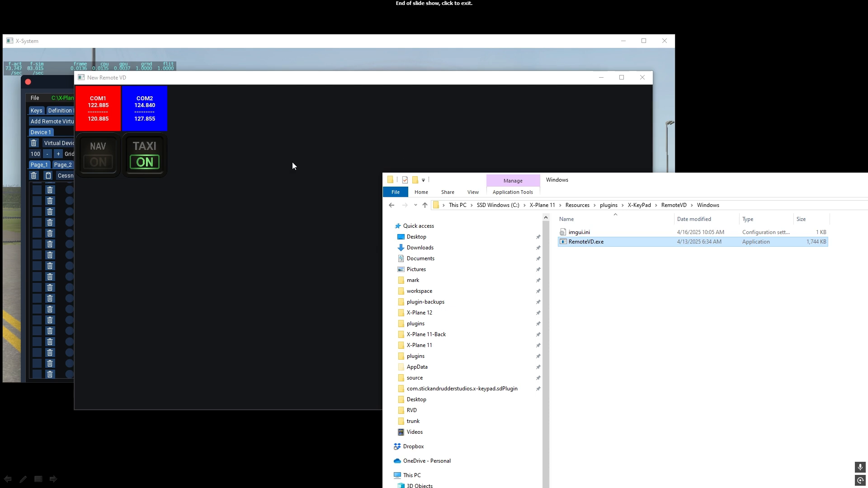
click(642, 77)
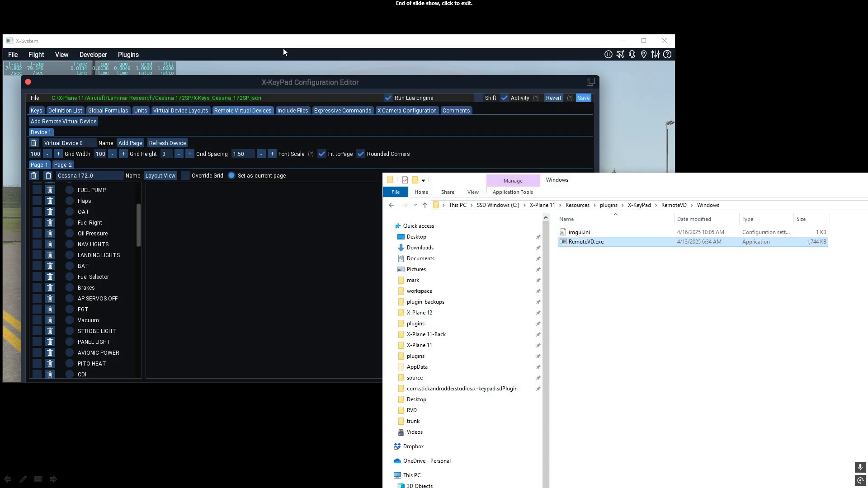
click(262, 154)
click(262, 154)
click(261, 154)
click(262, 154)
click(262, 154)
click(262, 154)
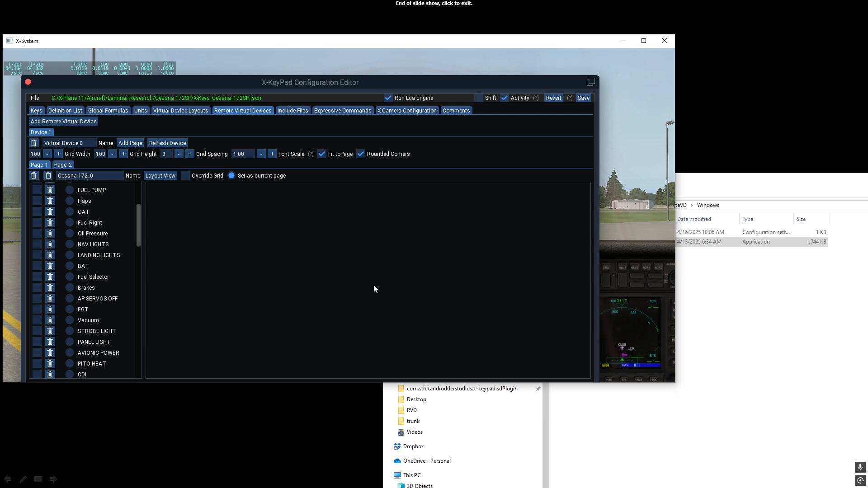
Show the Virtual Device Layouts settings for Virtual Device 0
click(192, 110)
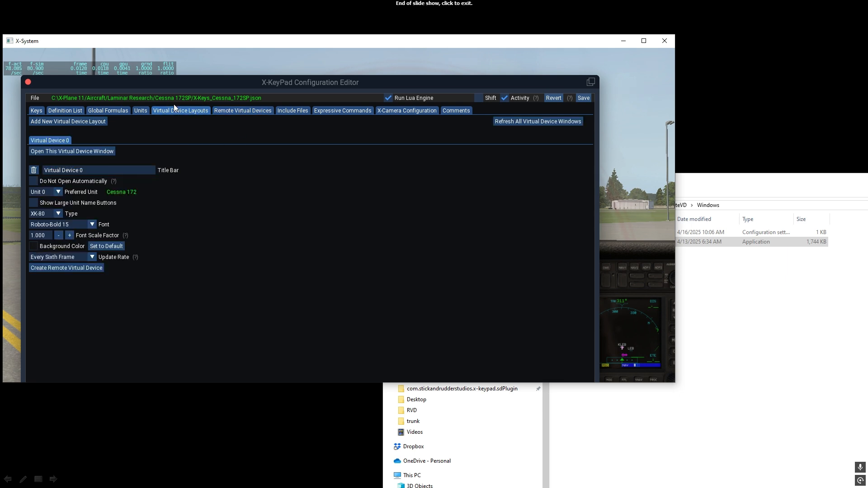